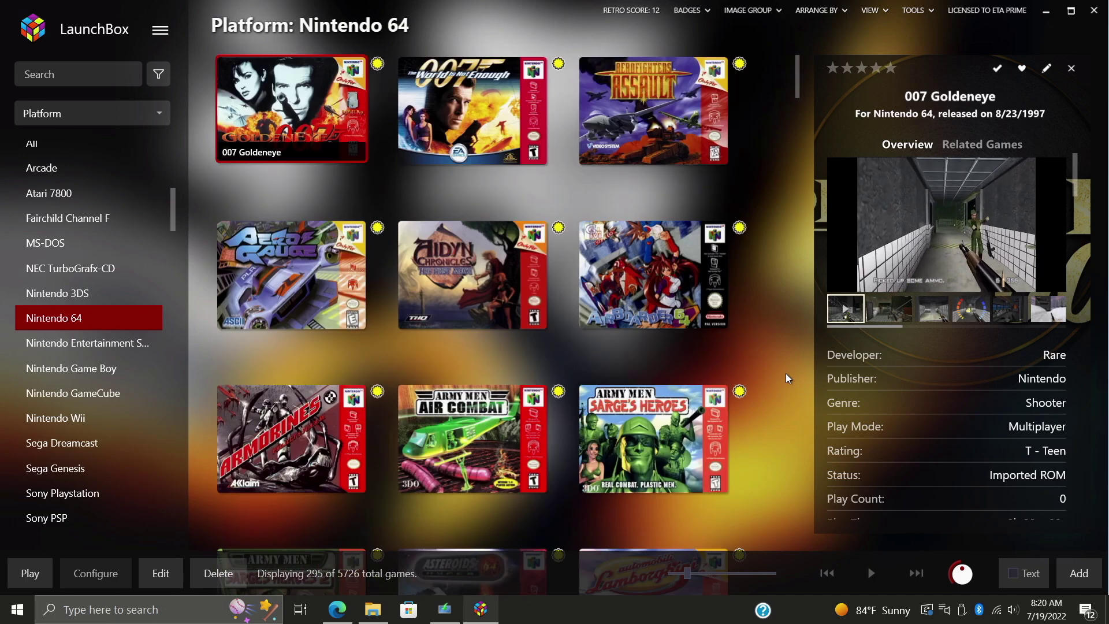
Give 007 Goldeneye a five-star personal rating, then clear the game selection.
mouse_move(313, 90)
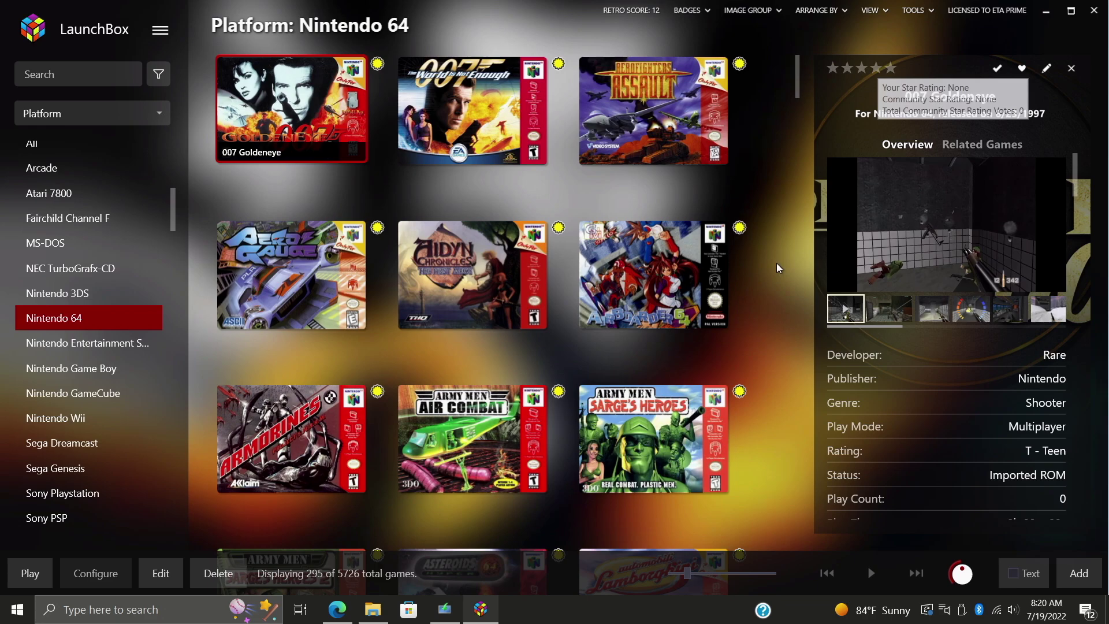
click(470, 136)
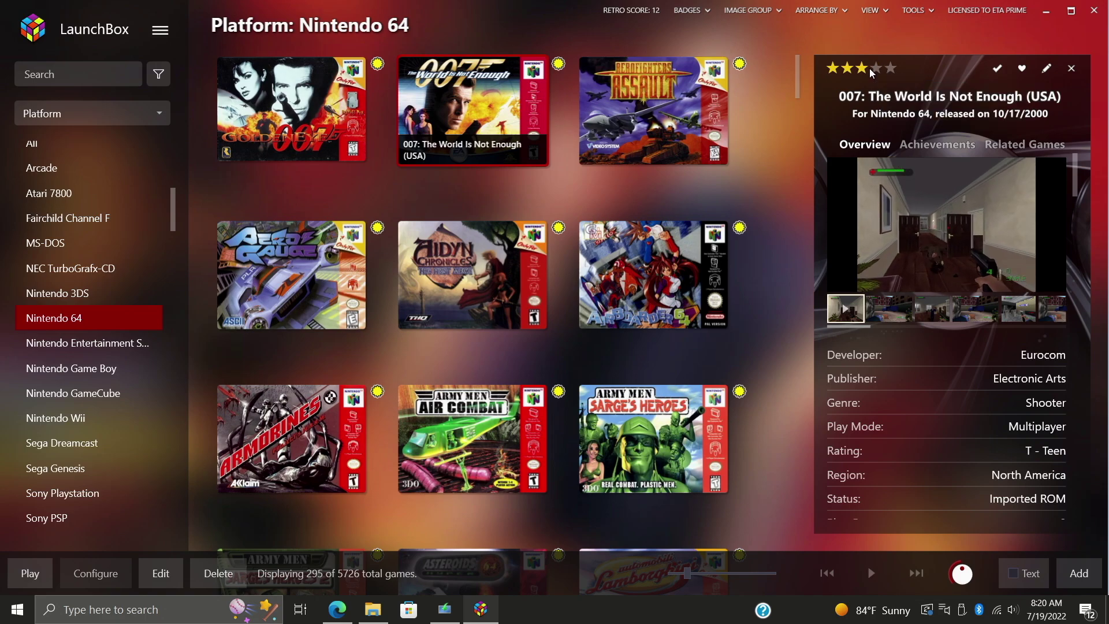
click(288, 129)
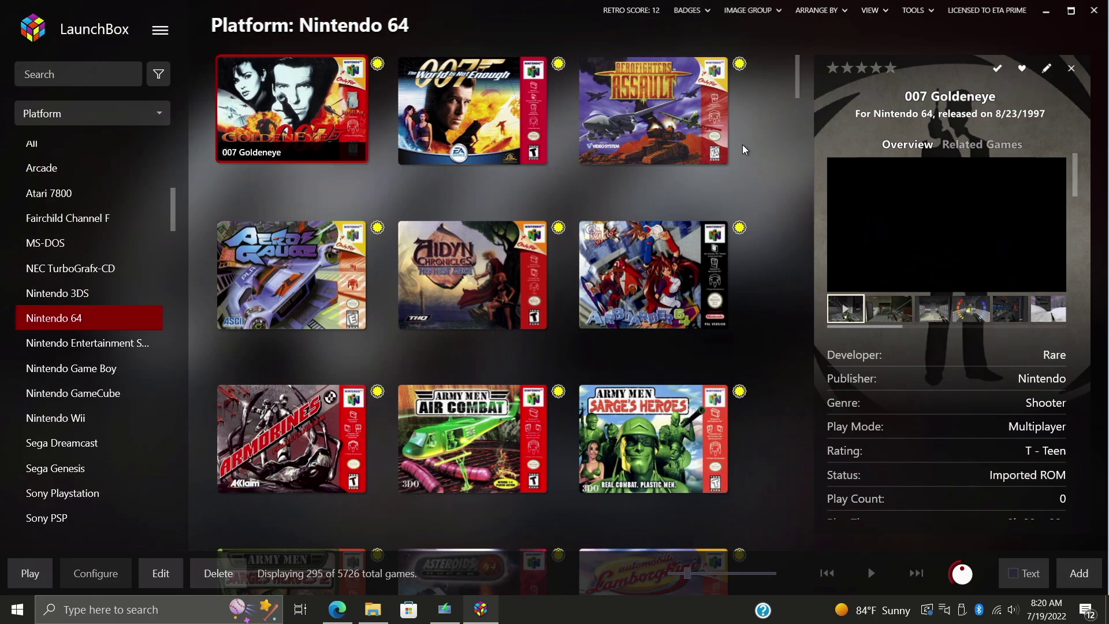
click(891, 68)
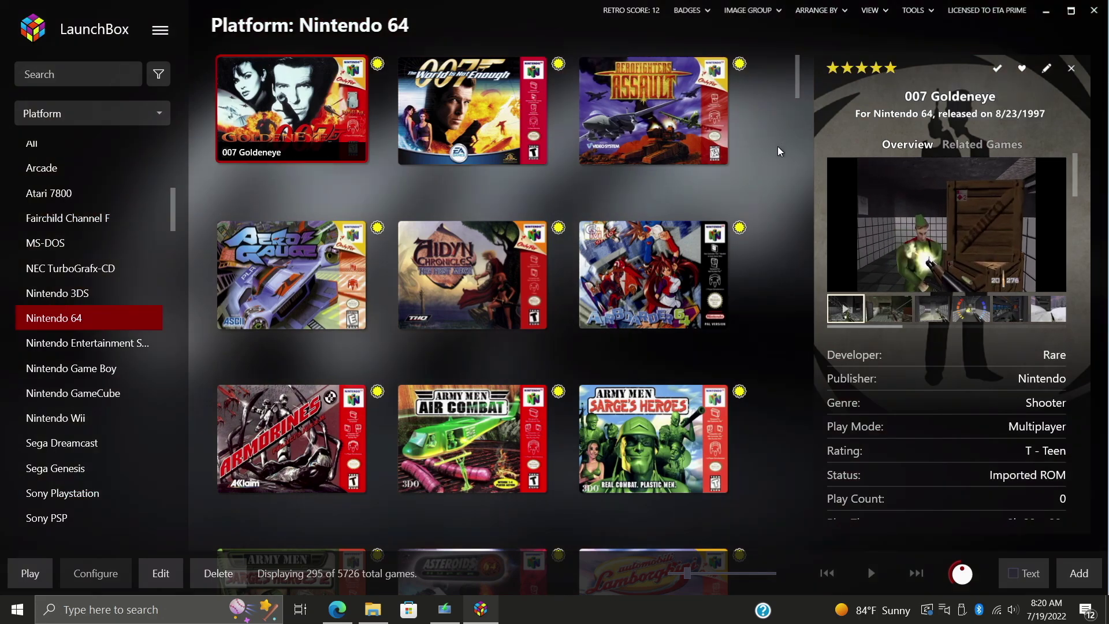
click(765, 188)
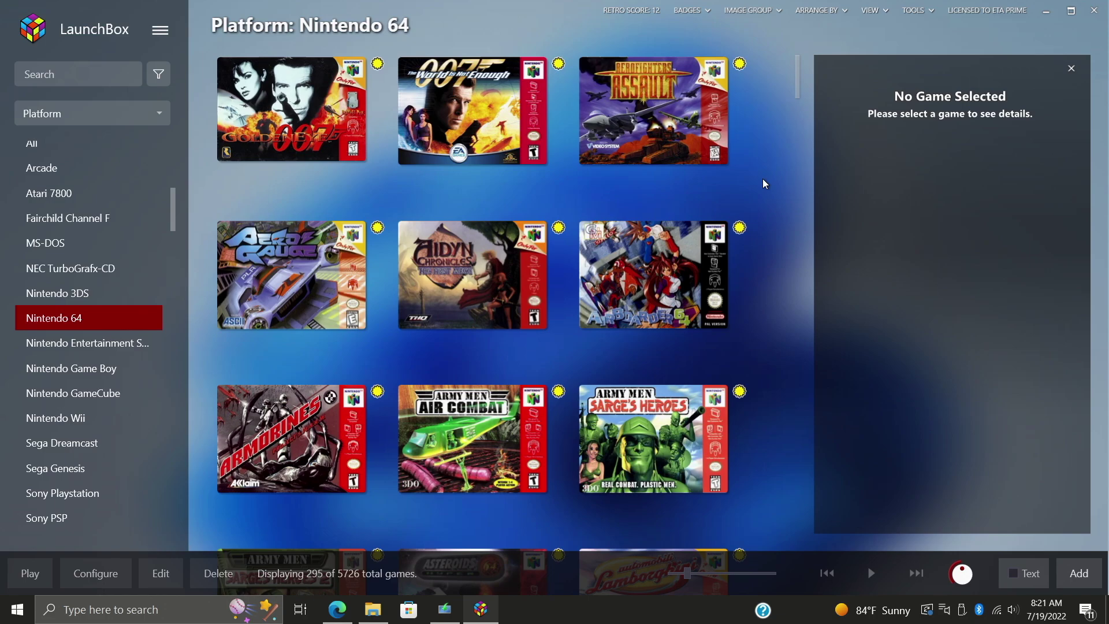
Enable 'Use Community Star Ratings when Filtering or Arranging by Star Rating' under Options > Data > Search.
click(930, 13)
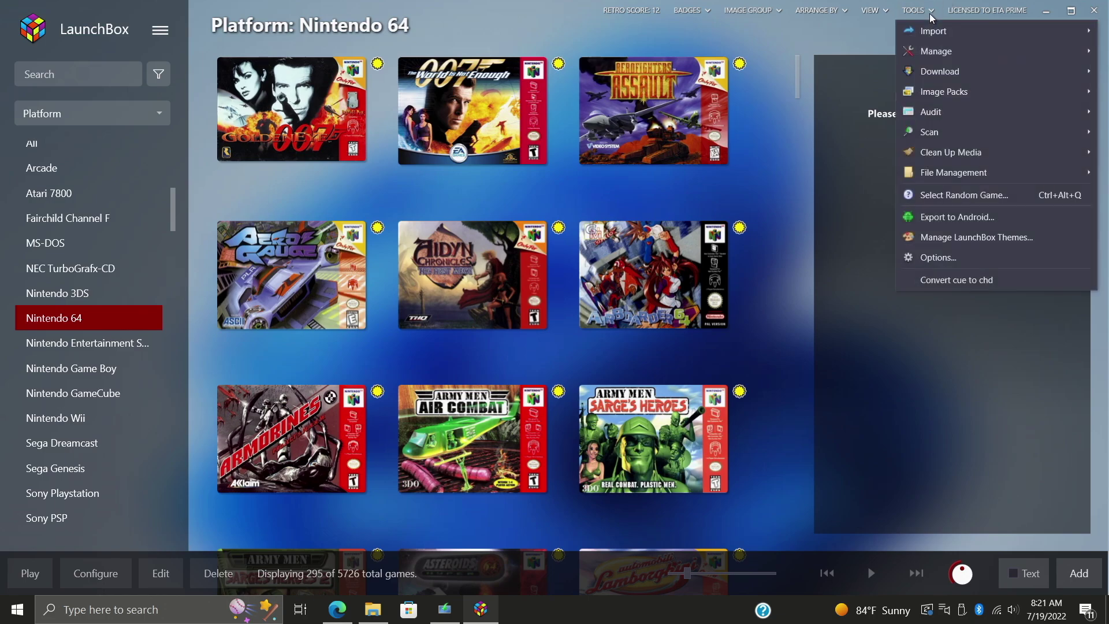
click(934, 260)
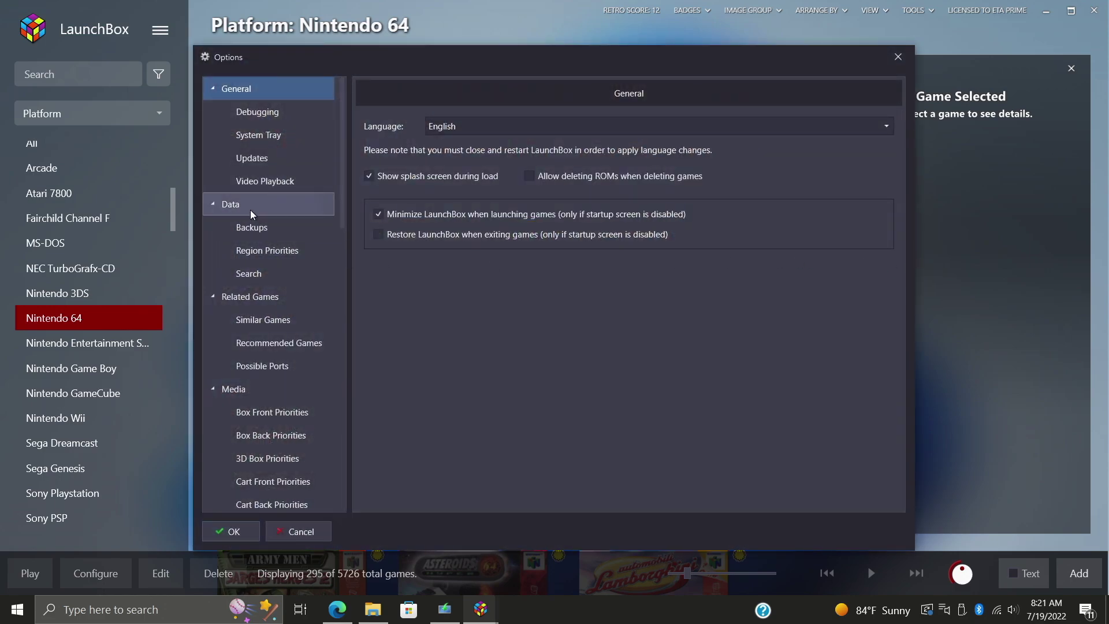
click(249, 209)
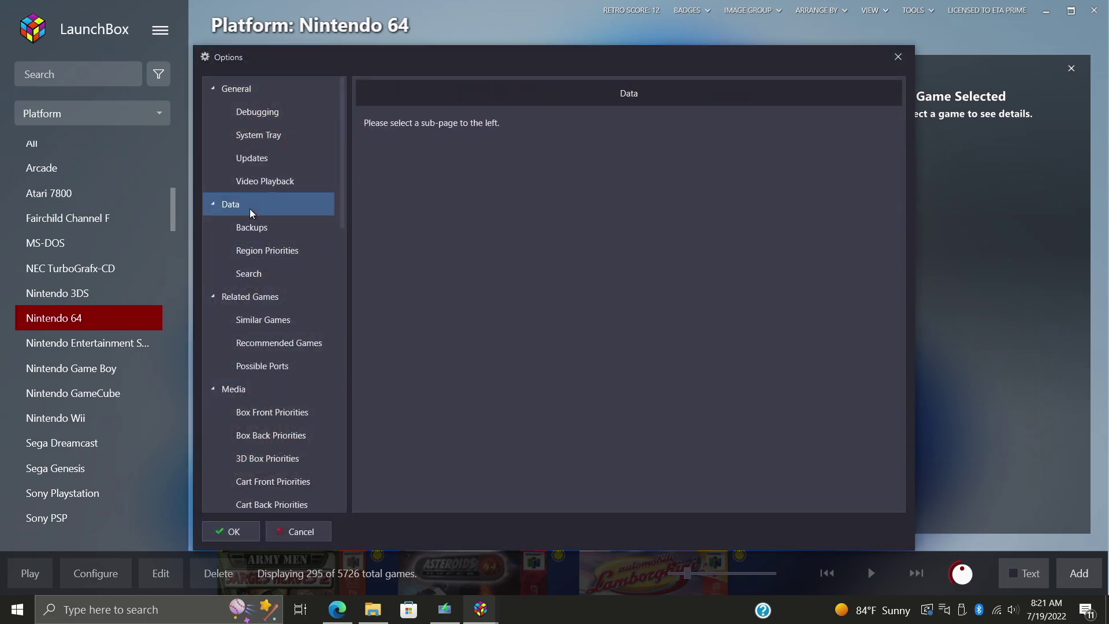
click(272, 271)
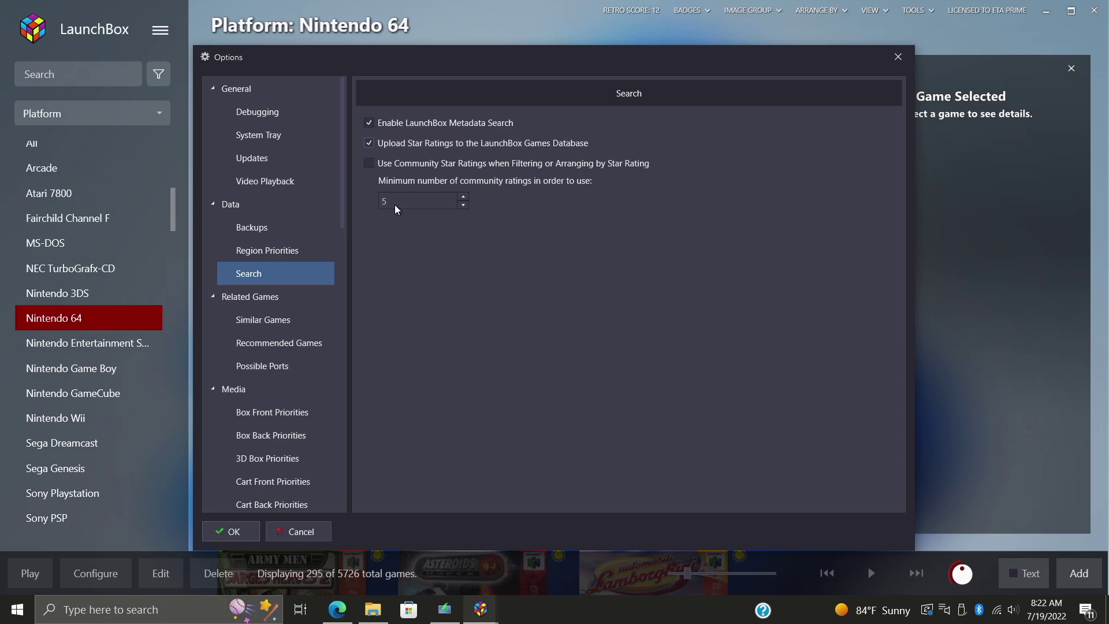
click(369, 164)
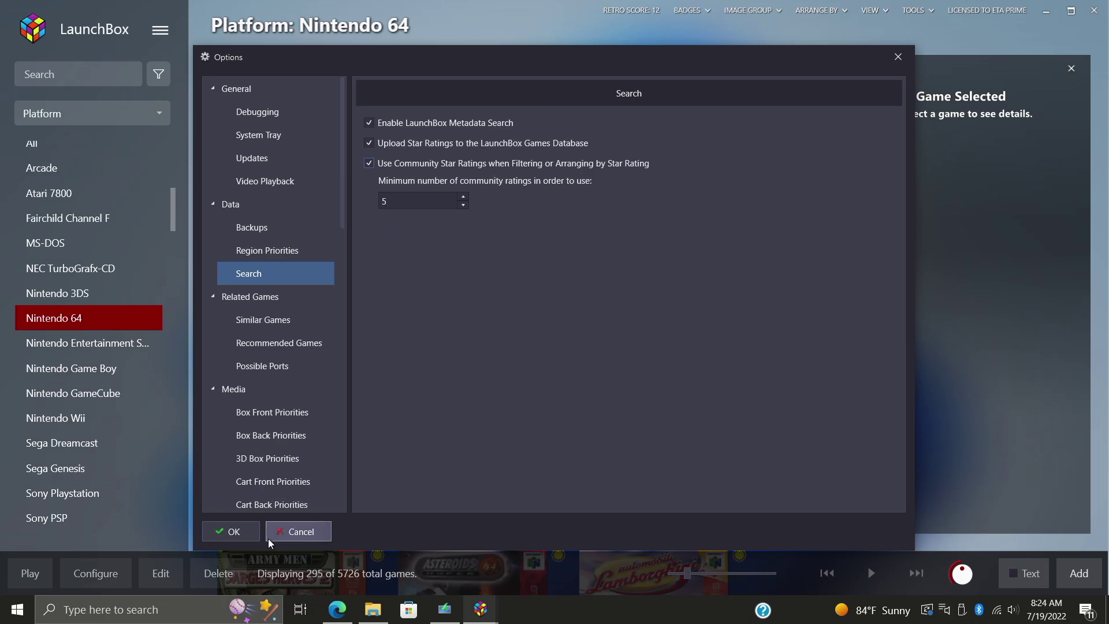
click(241, 532)
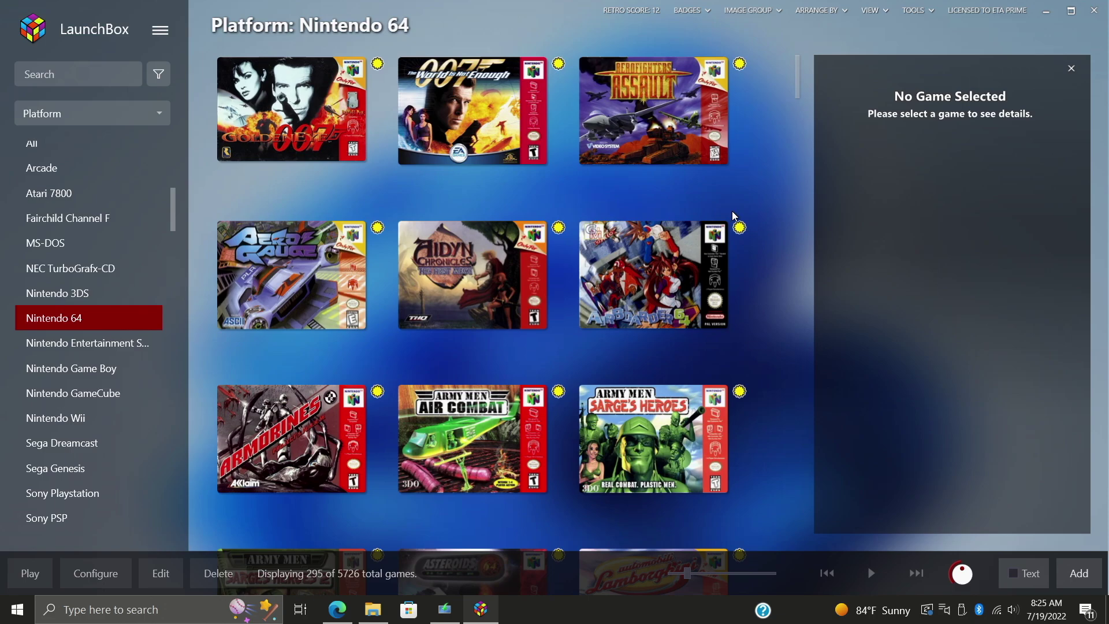
Arrange the Nintendo 64 library by Star Rating.
click(835, 11)
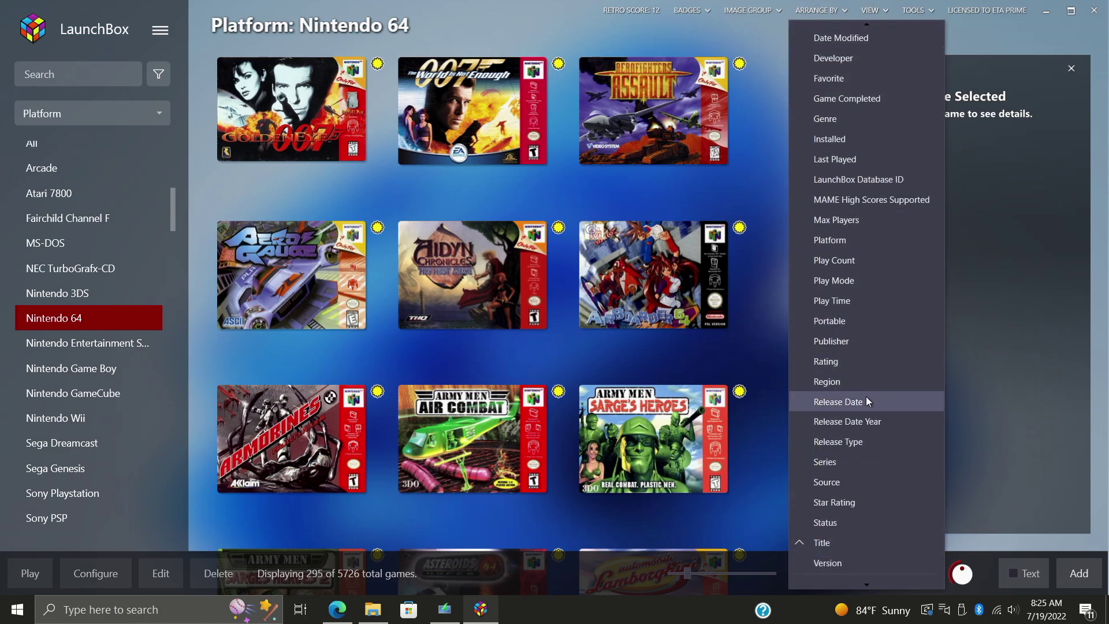
click(871, 502)
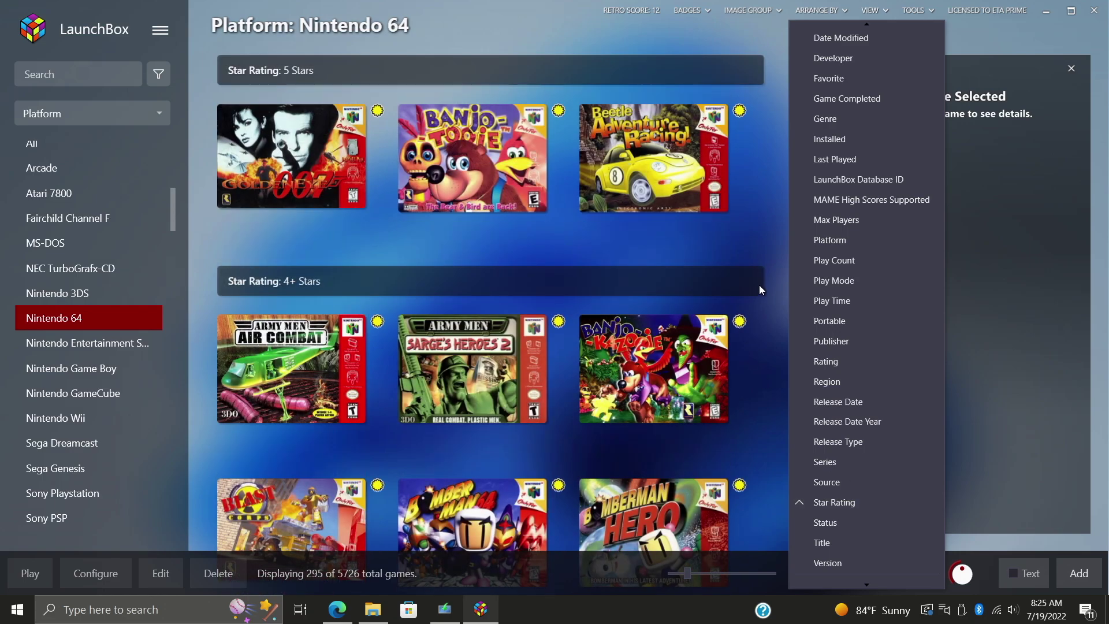
click(767, 87)
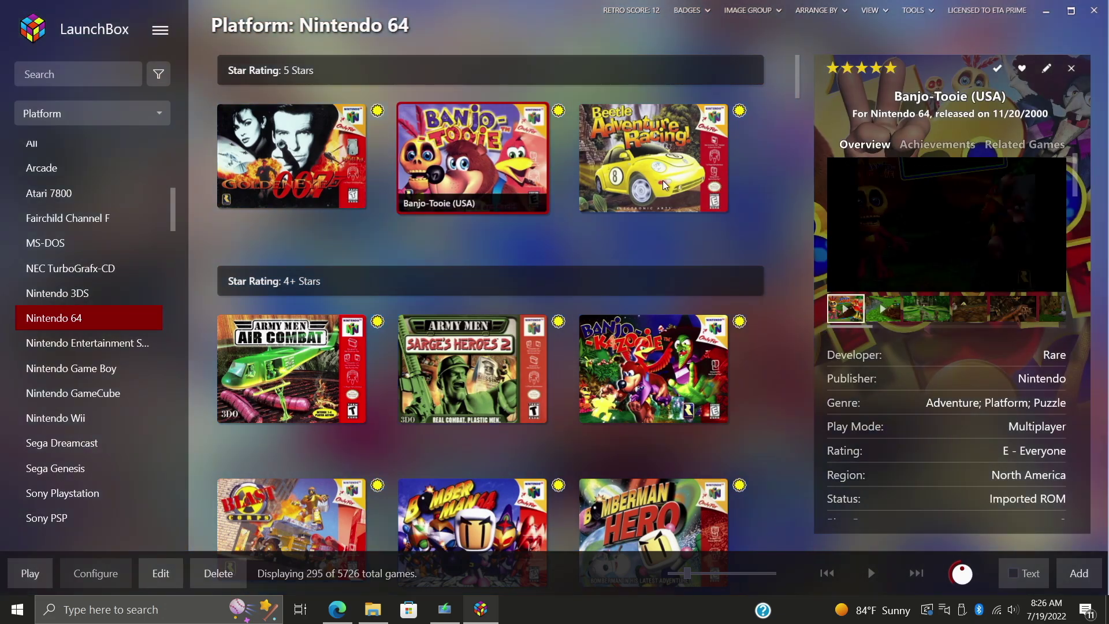
Check ratings of Beetle Adventure Racing, Banjo-Kazooie, Bomberman 64 and others in the rating groups.
click(663, 180)
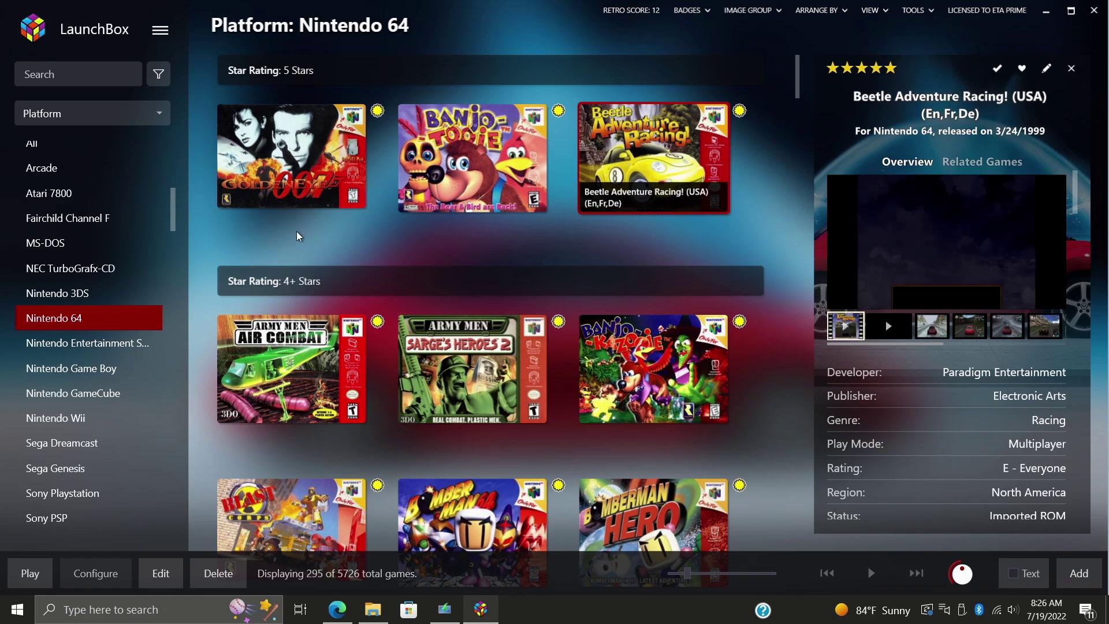
scroll(371, 250, down, 2)
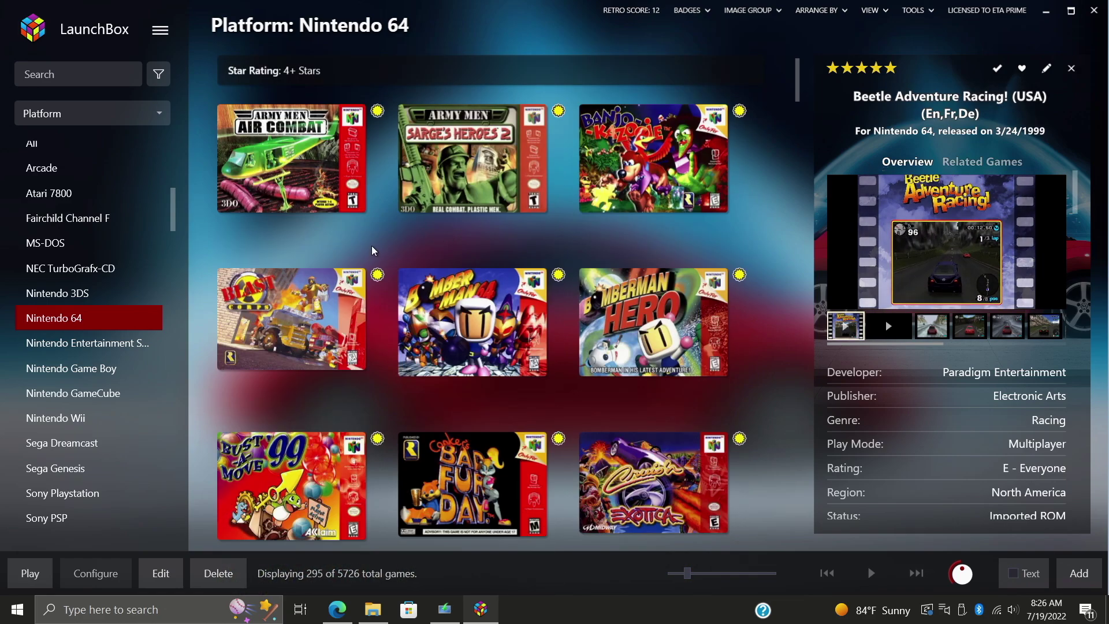
click(490, 182)
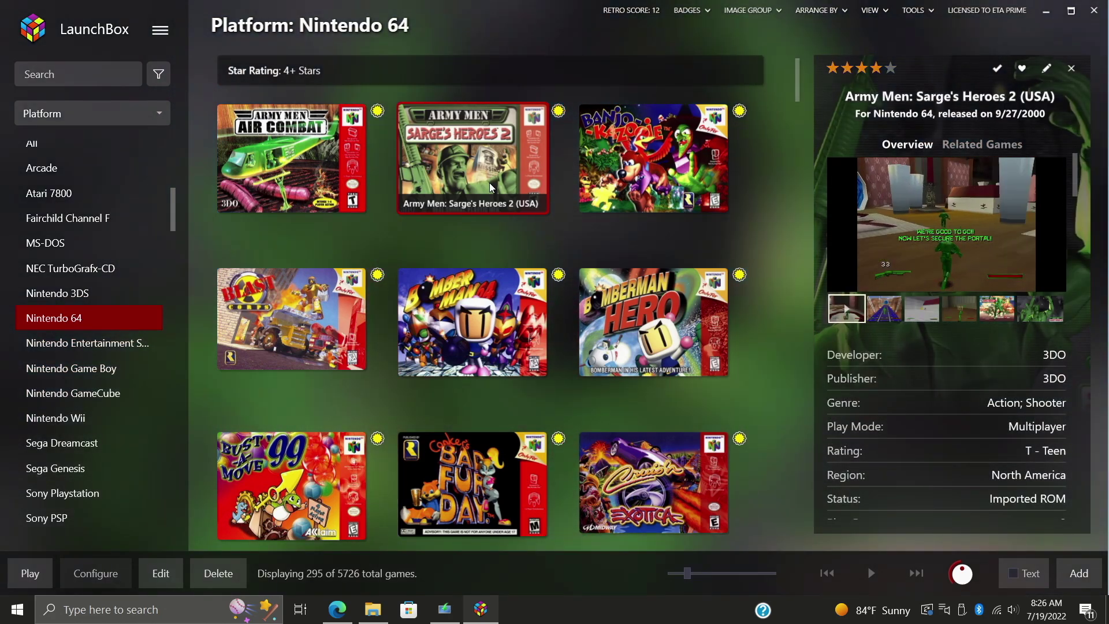
click(670, 173)
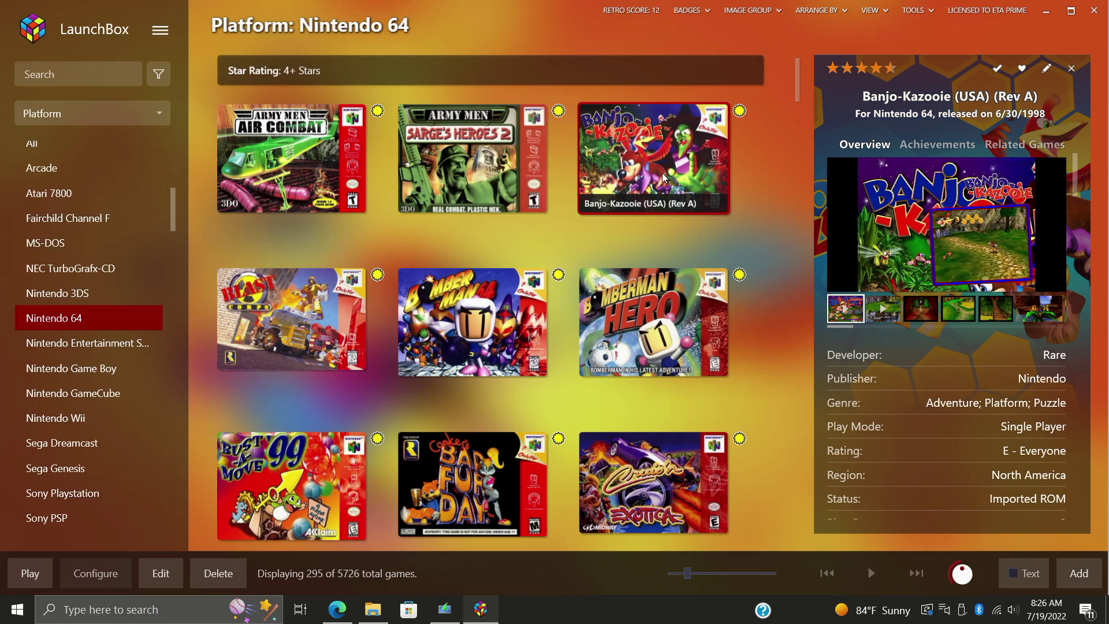
click(473, 320)
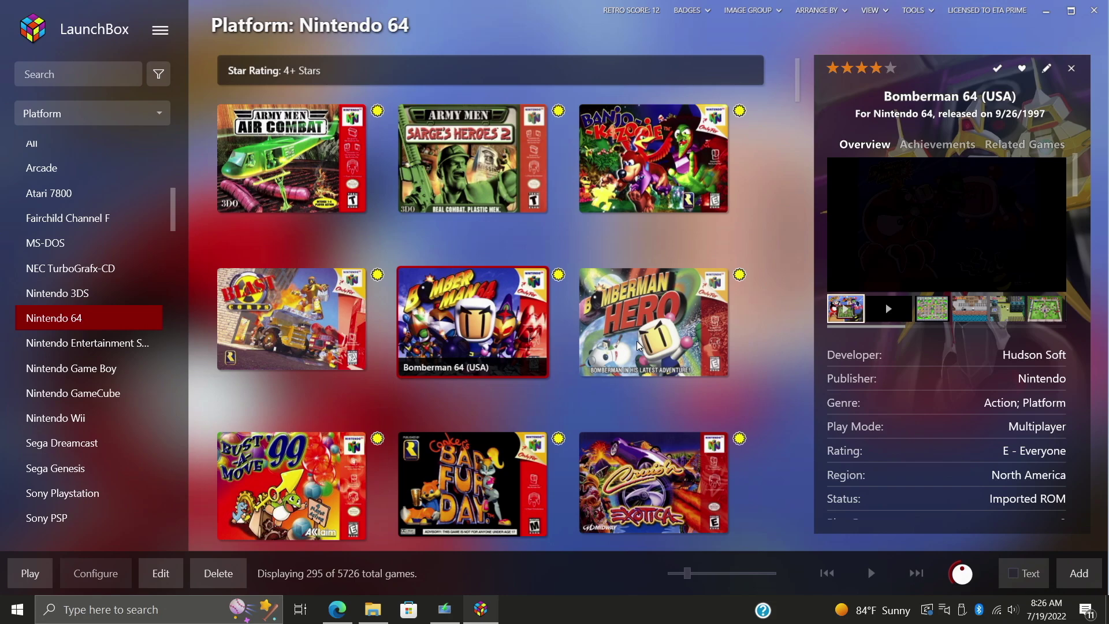
click(637, 343)
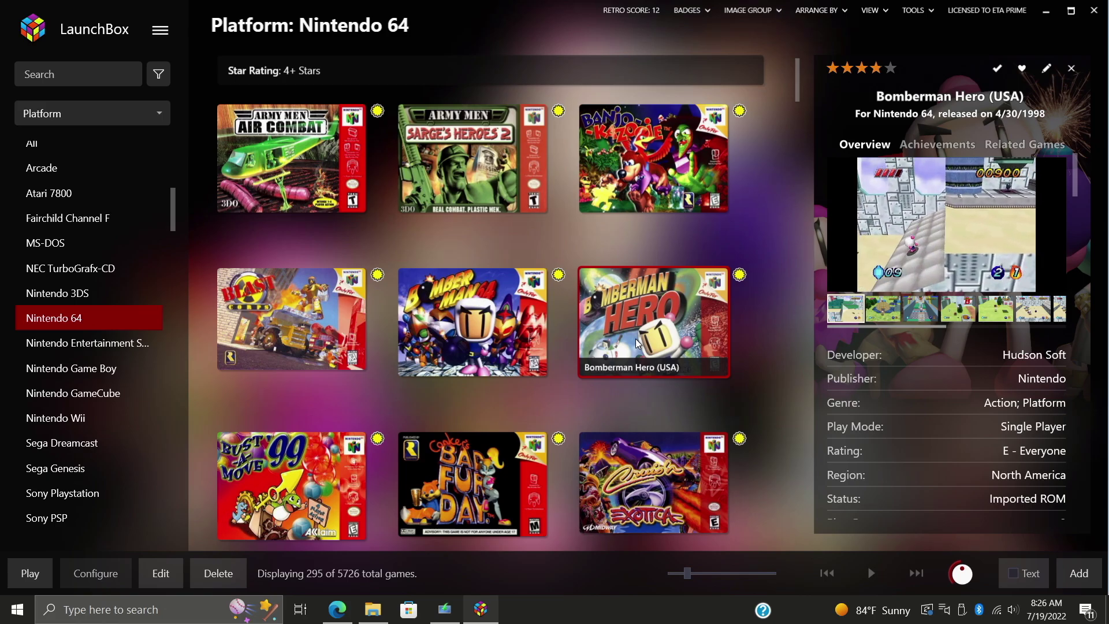
scroll(637, 343, down, 1)
scroll(635, 343, down, 6)
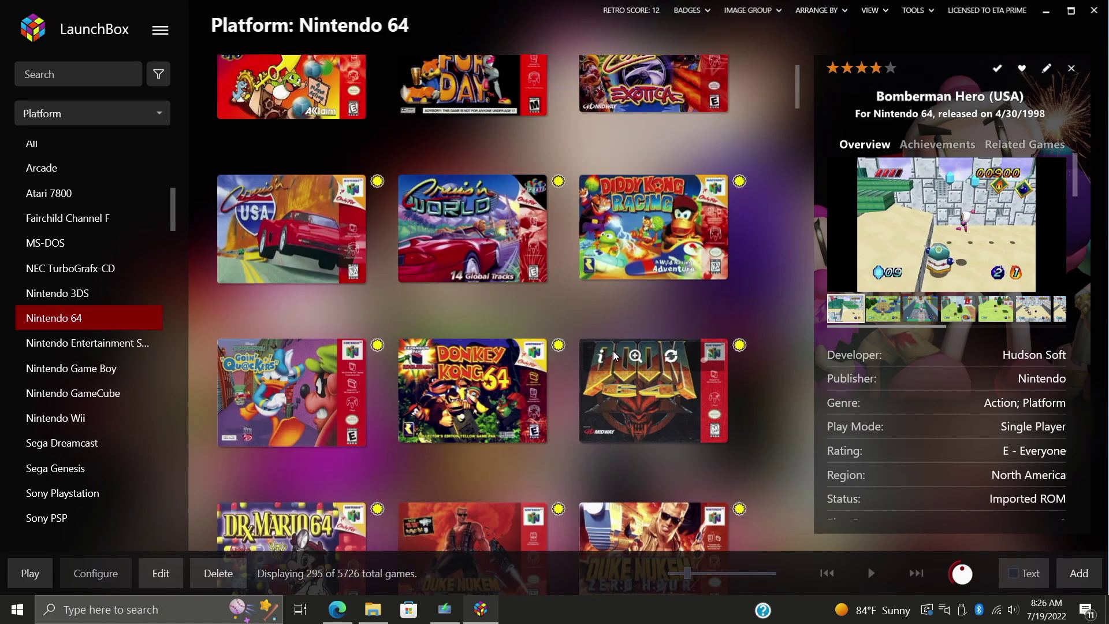
scroll(582, 381, down, 3)
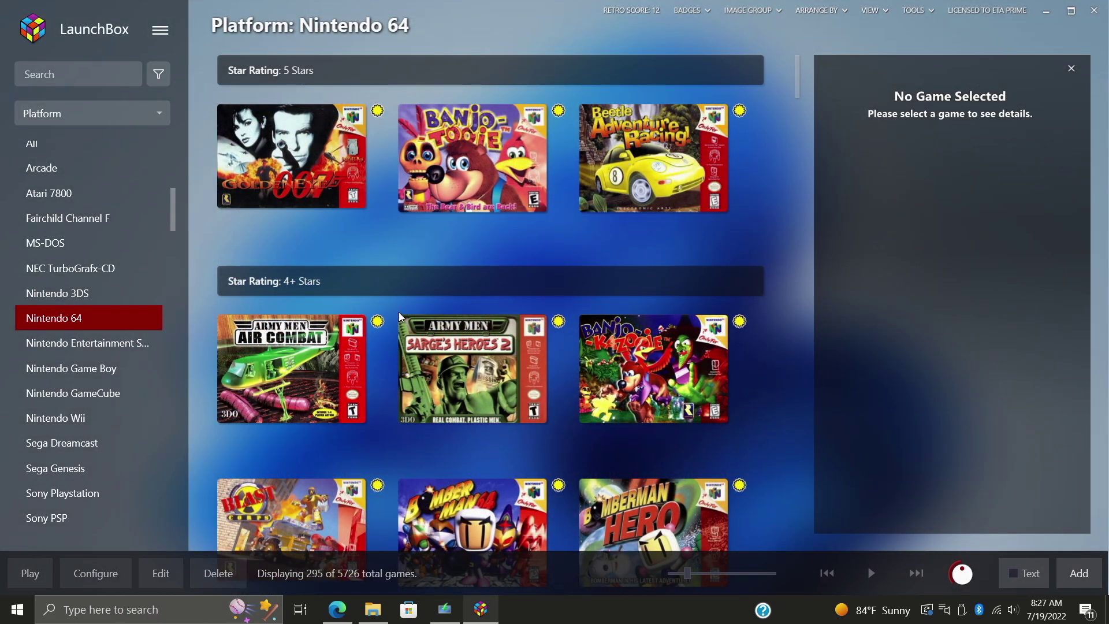
scroll(399, 315, down, 5)
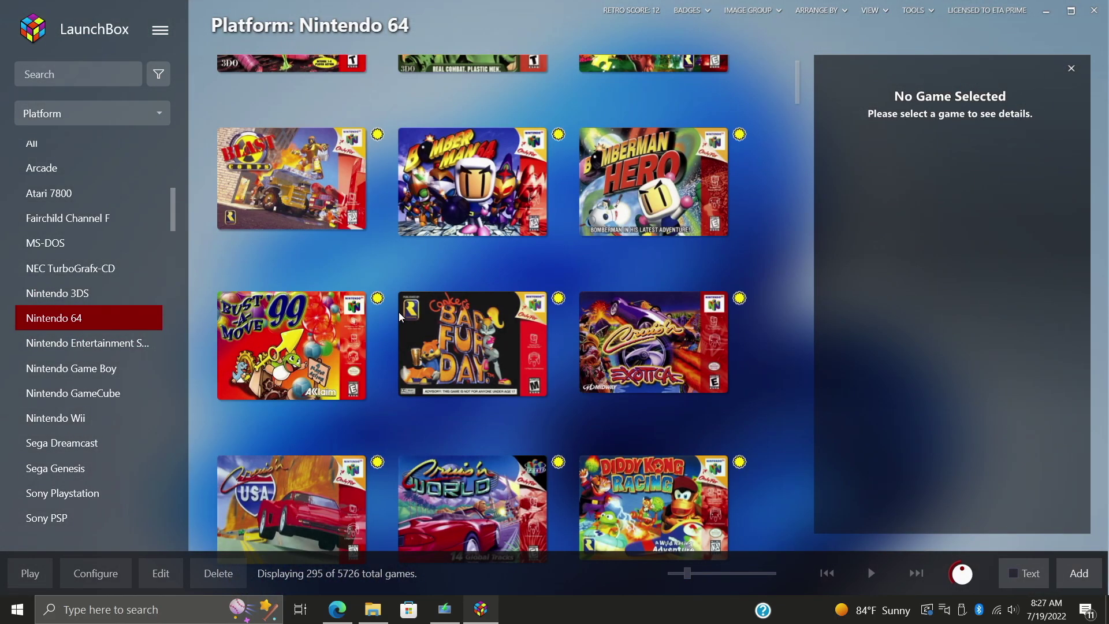
scroll(385, 324, down, 5)
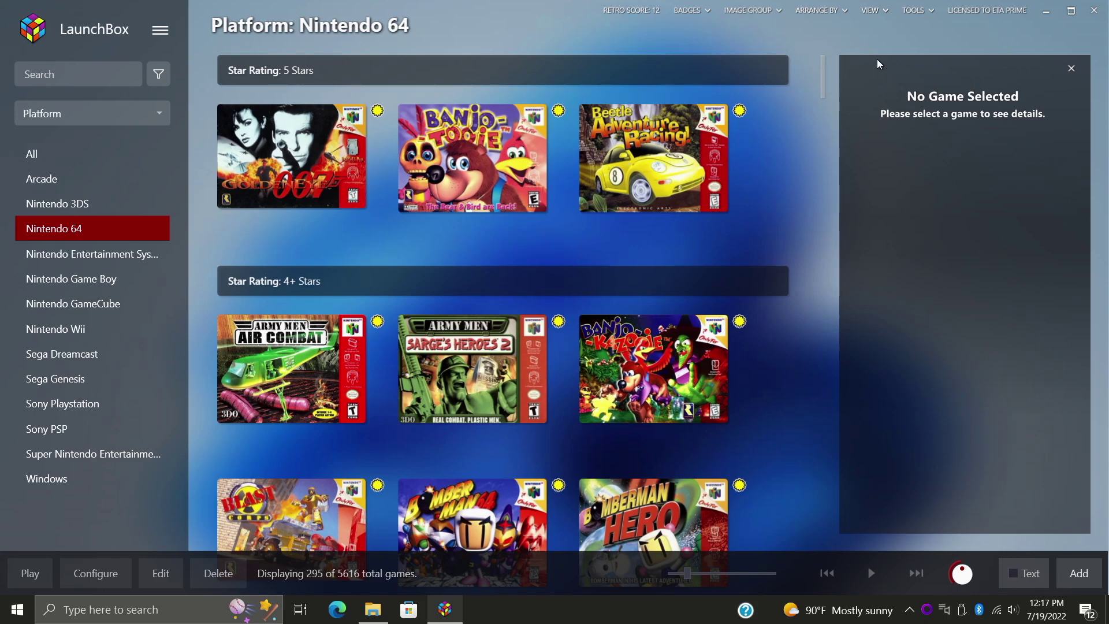
click(920, 12)
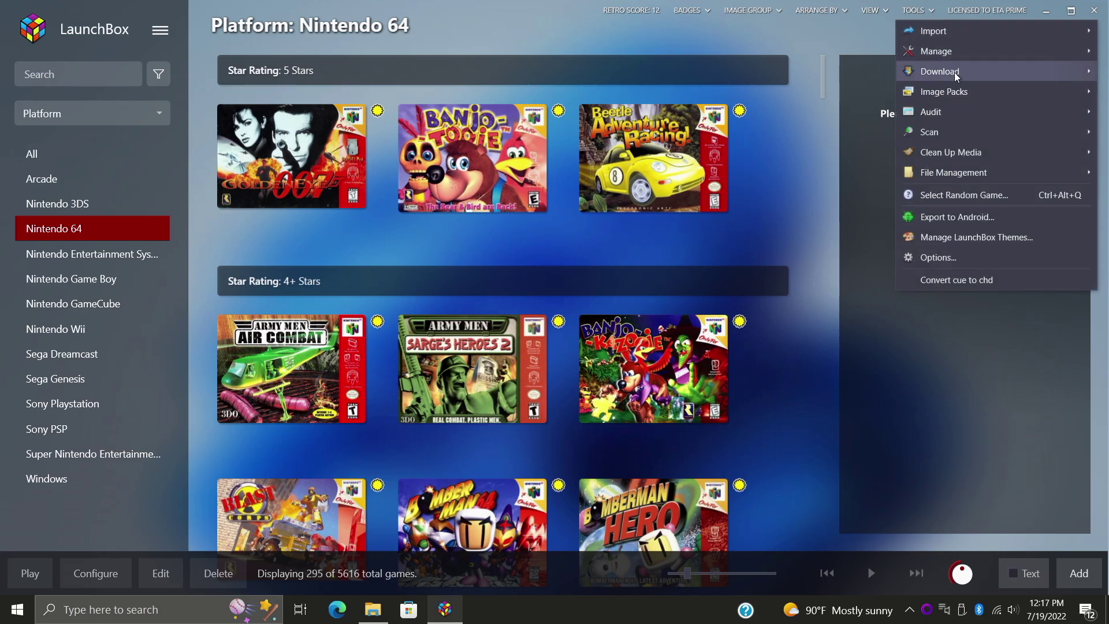
mouse_move(955, 72)
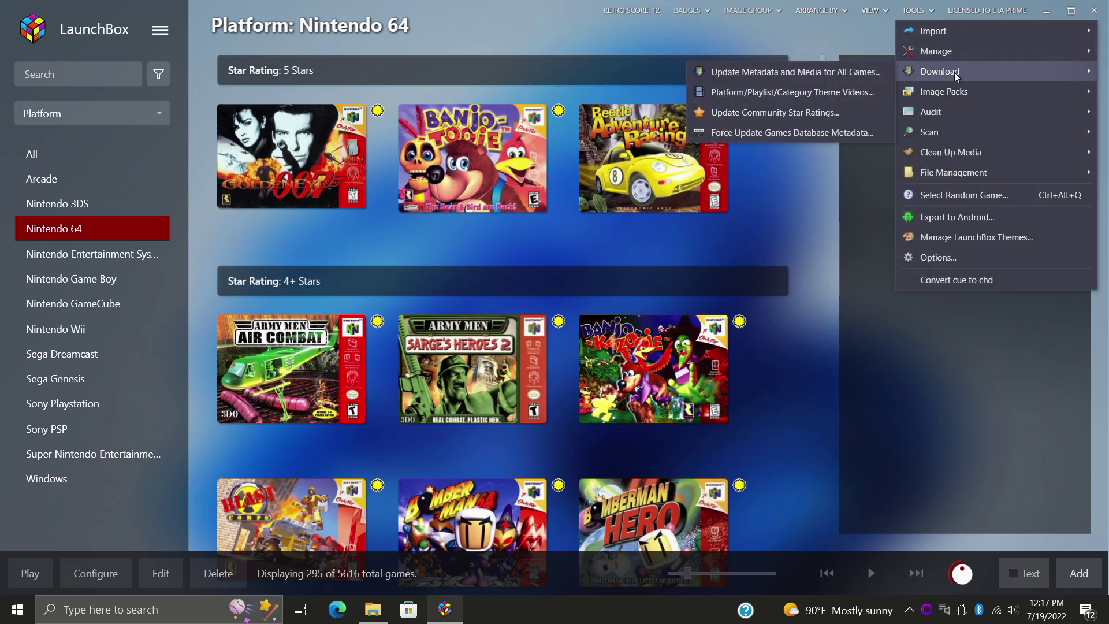
click(783, 114)
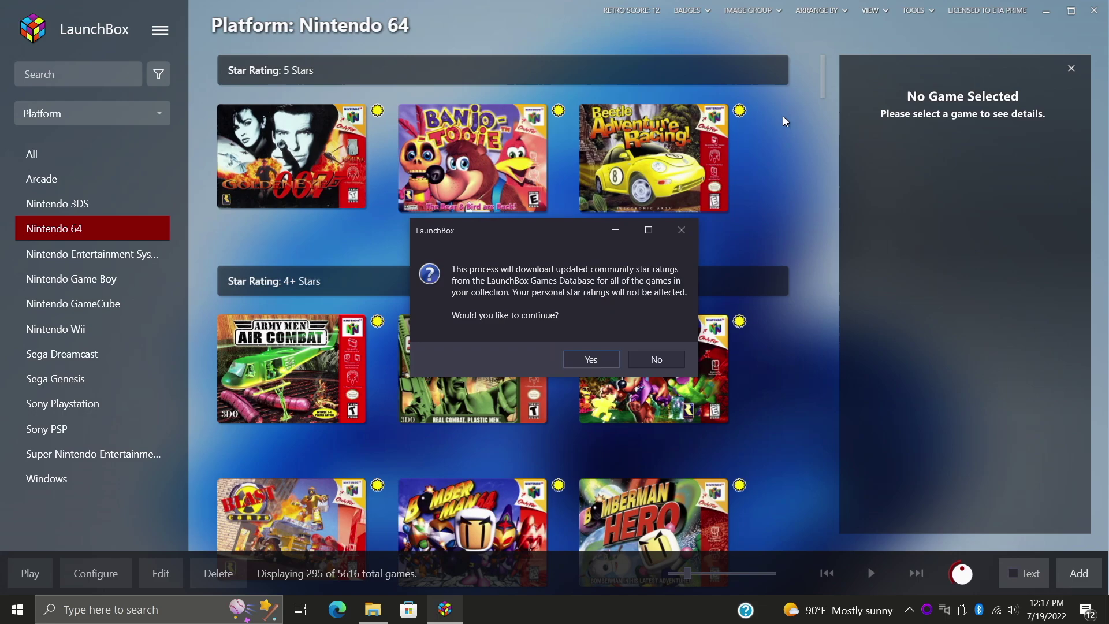
click(591, 360)
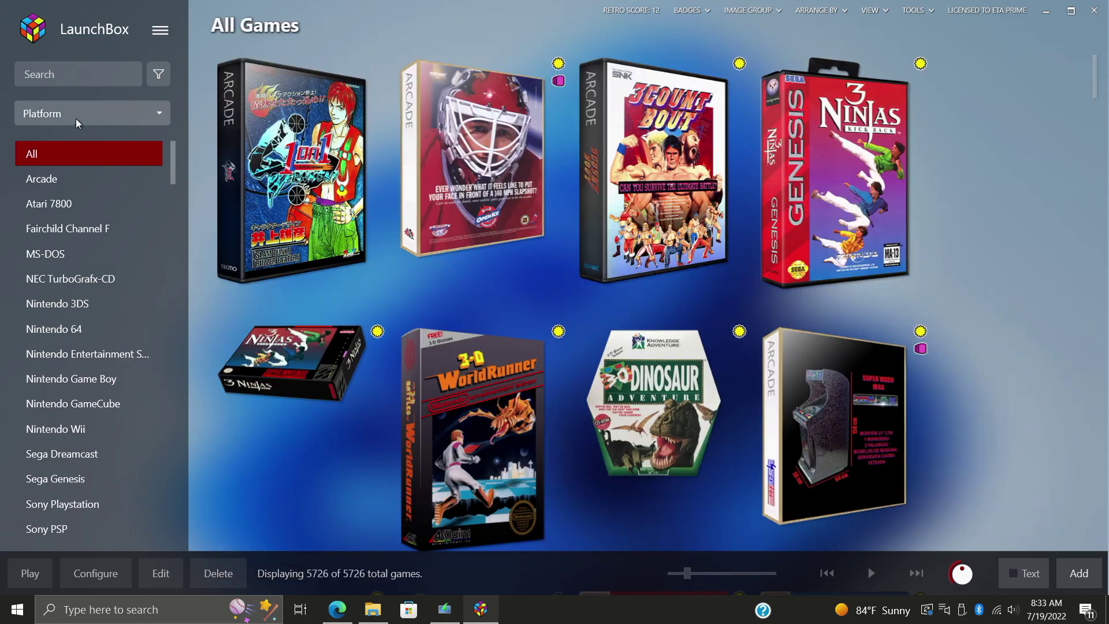
Switch the sidebar to playlists and start adding a new playlist.
click(75, 119)
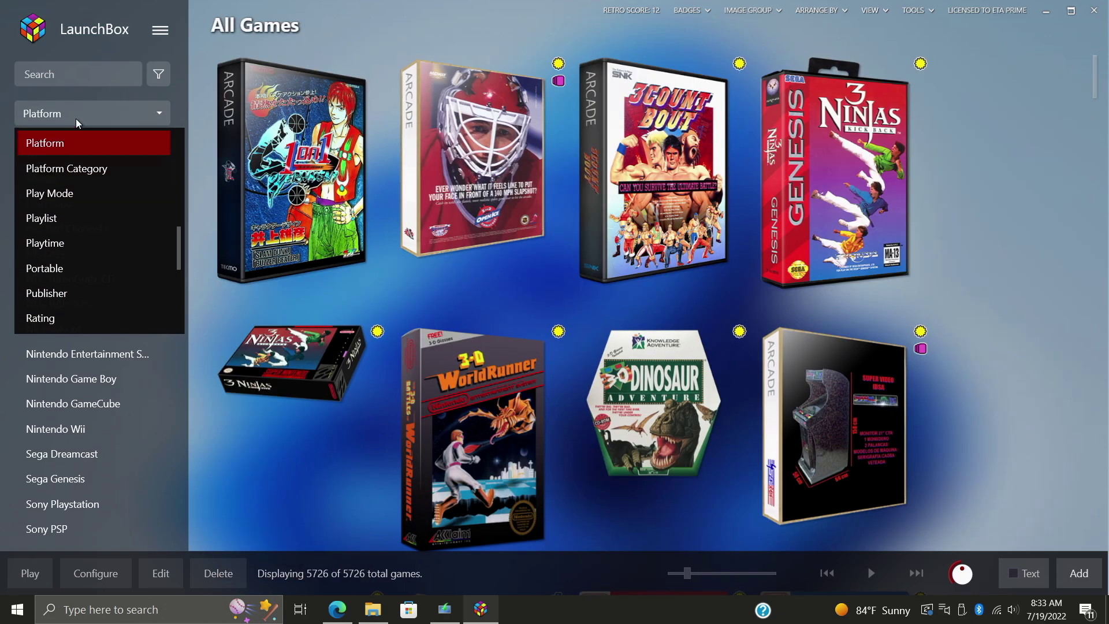
click(65, 222)
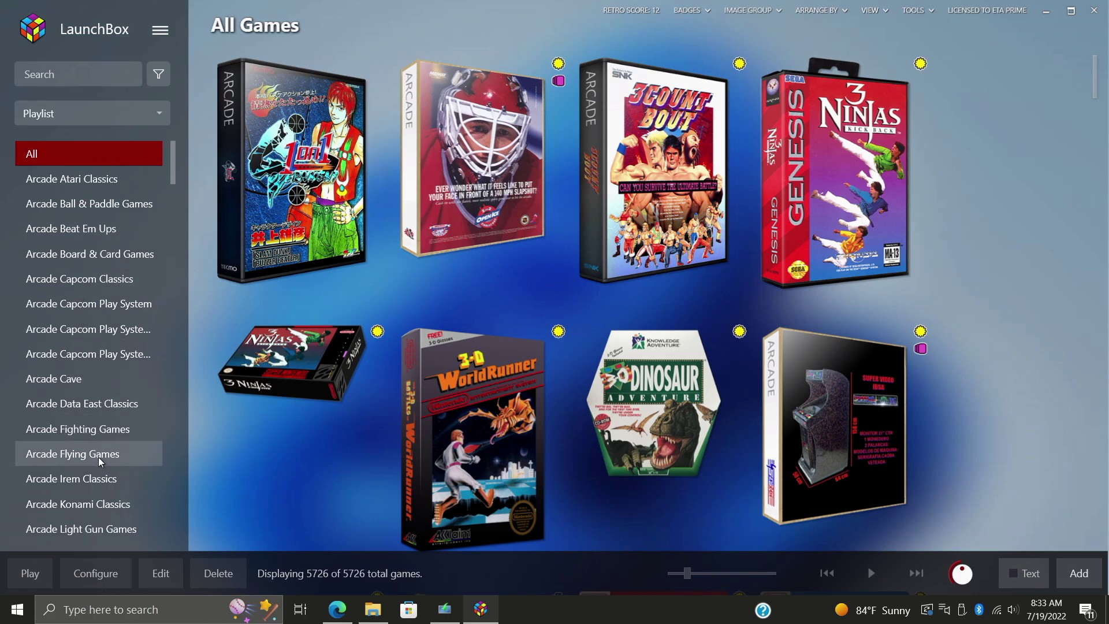
right_click(61, 179)
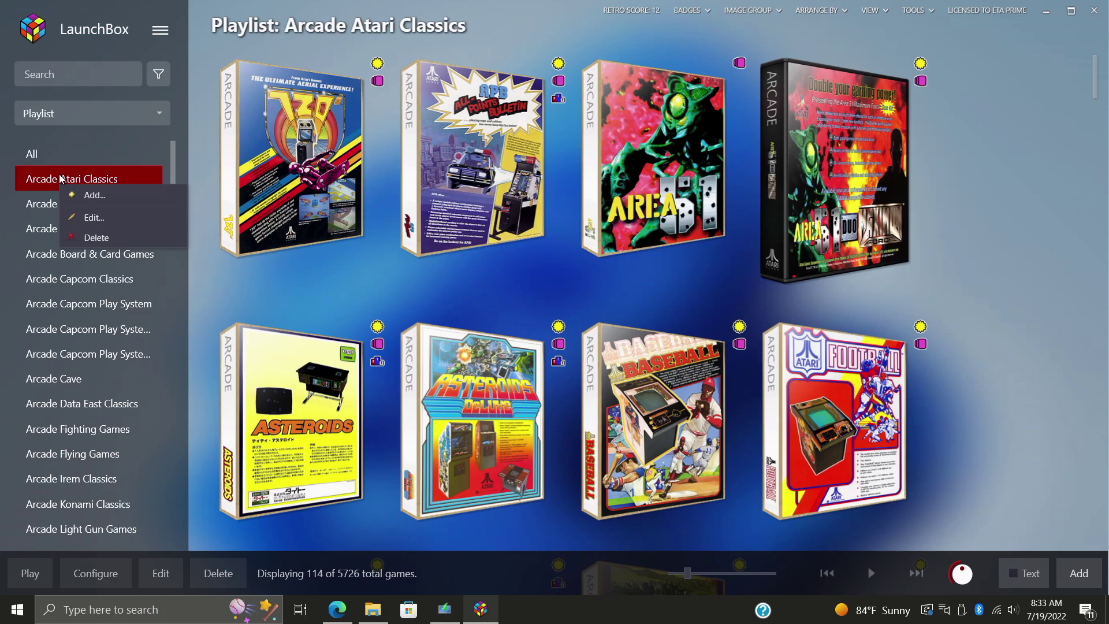
click(91, 193)
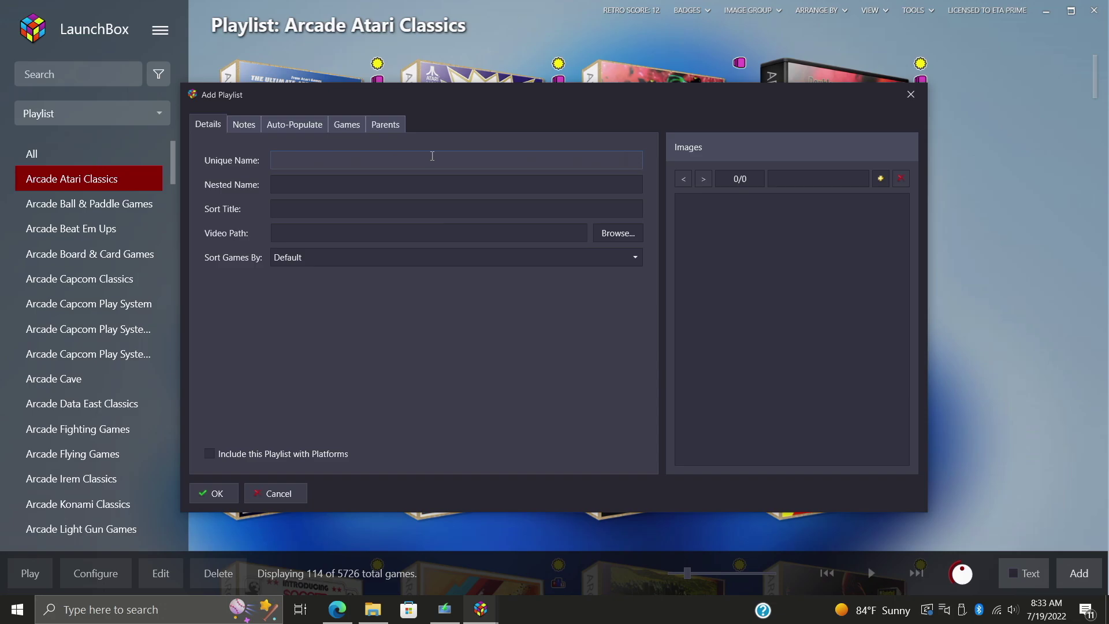
Name the playlist 'Community star ratings' and trim 'Community' from its sort title.
right_click(432, 156)
click(459, 195)
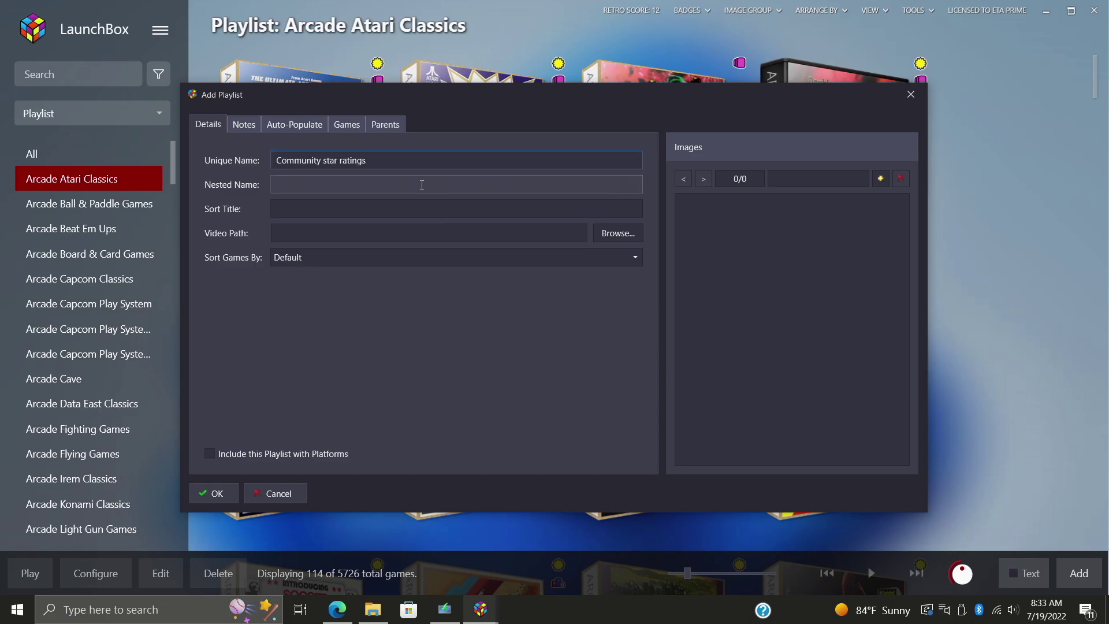
click(422, 185)
text(Community star ratings)
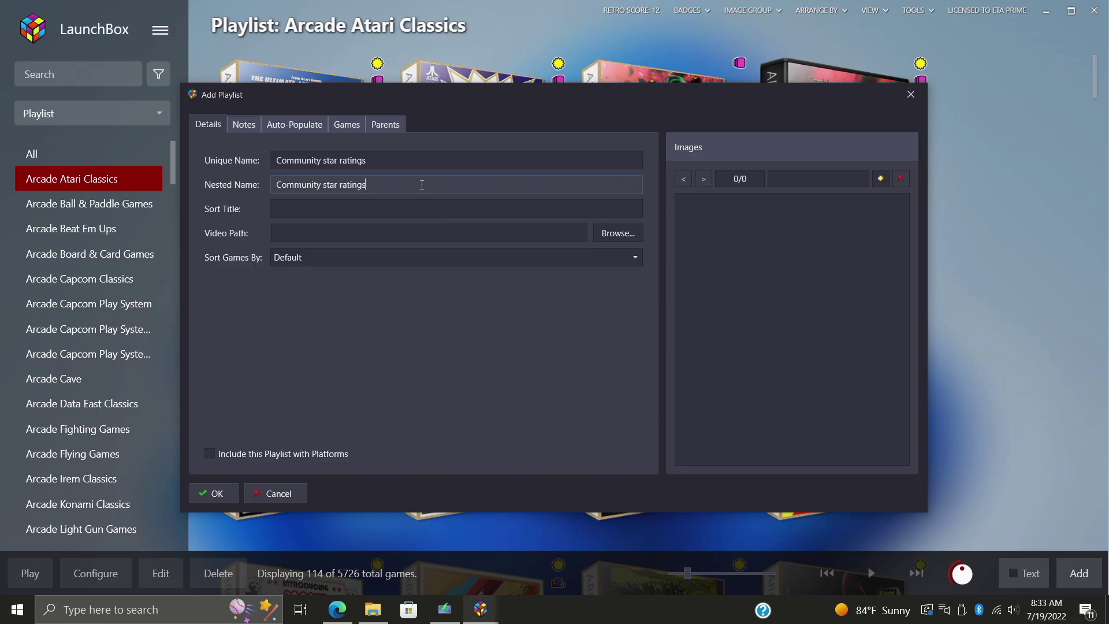
right_click(358, 209)
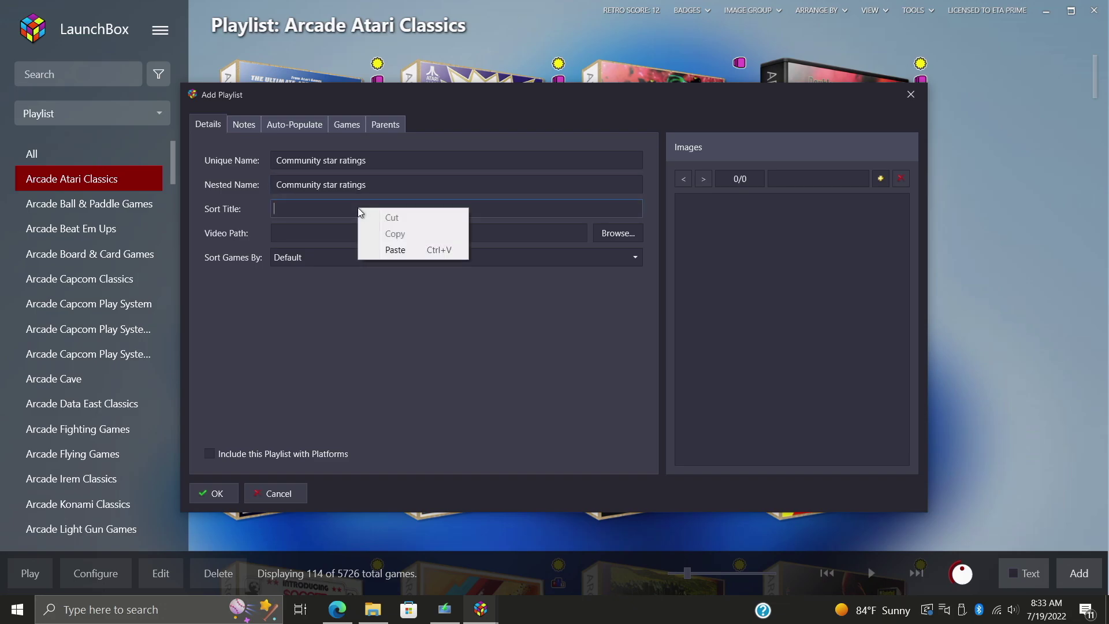
click(424, 250)
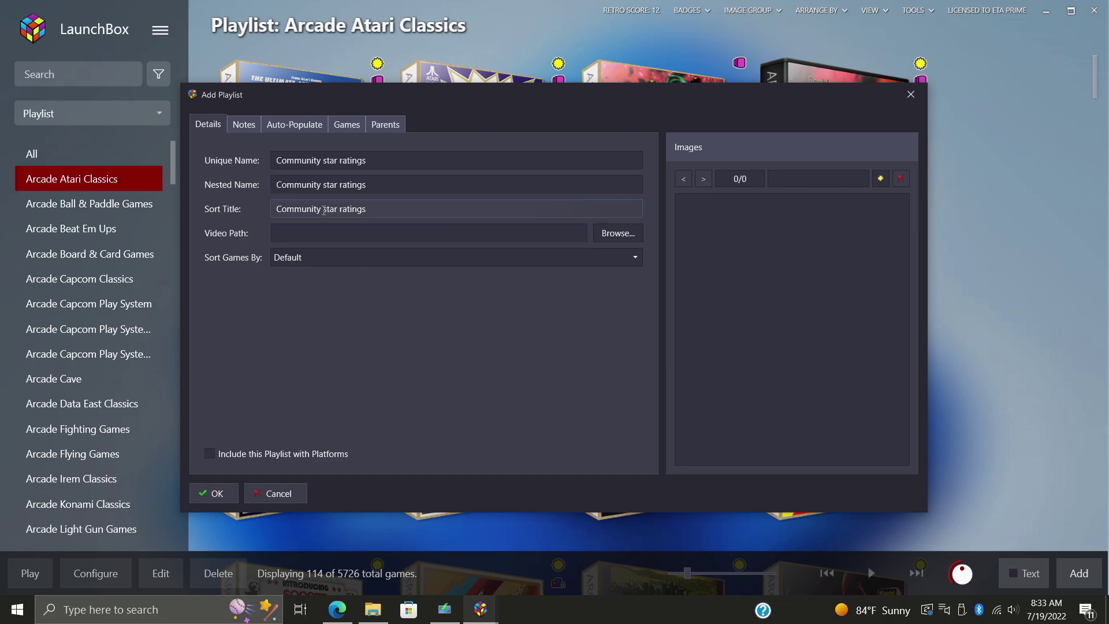
drag(323, 209, 240, 213)
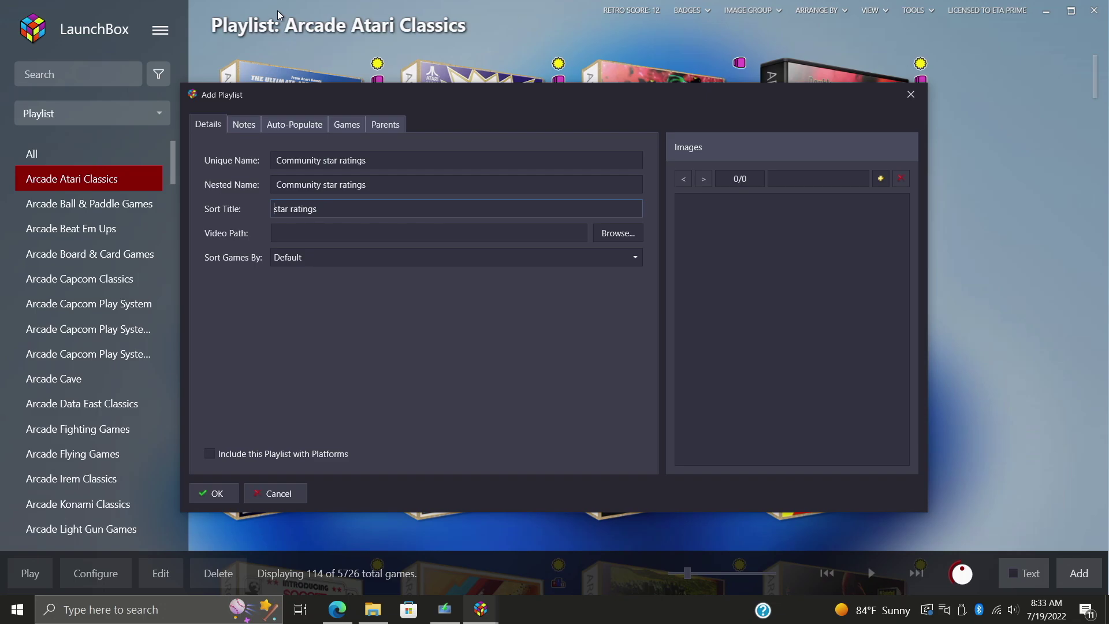
Turn on auto-populate with the rule Star Rating Is Greater Than 3.
click(245, 126)
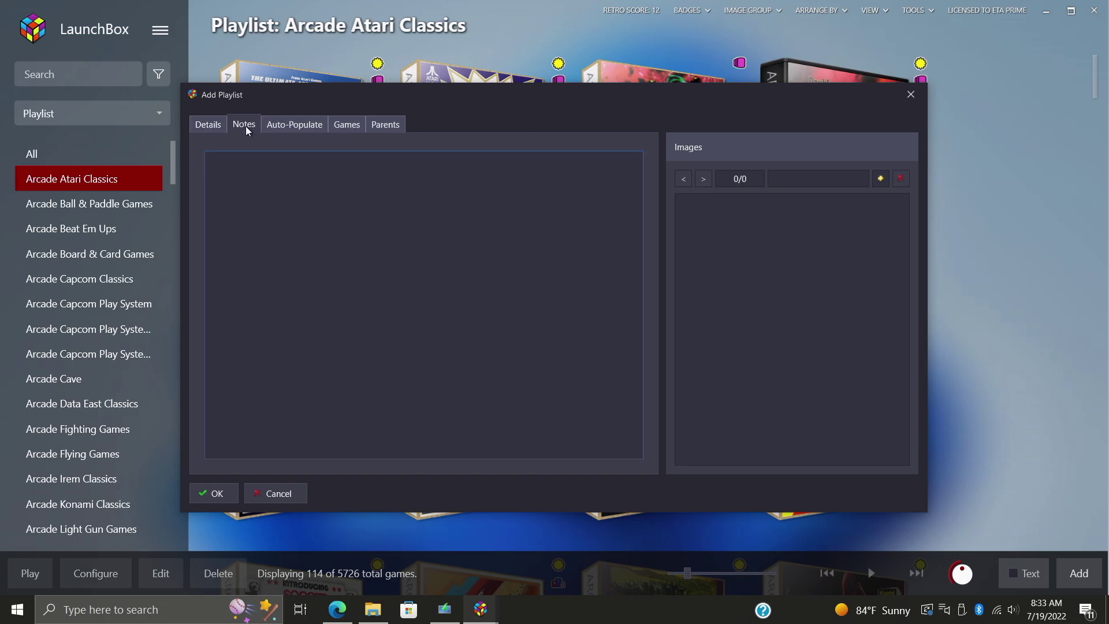
click(288, 125)
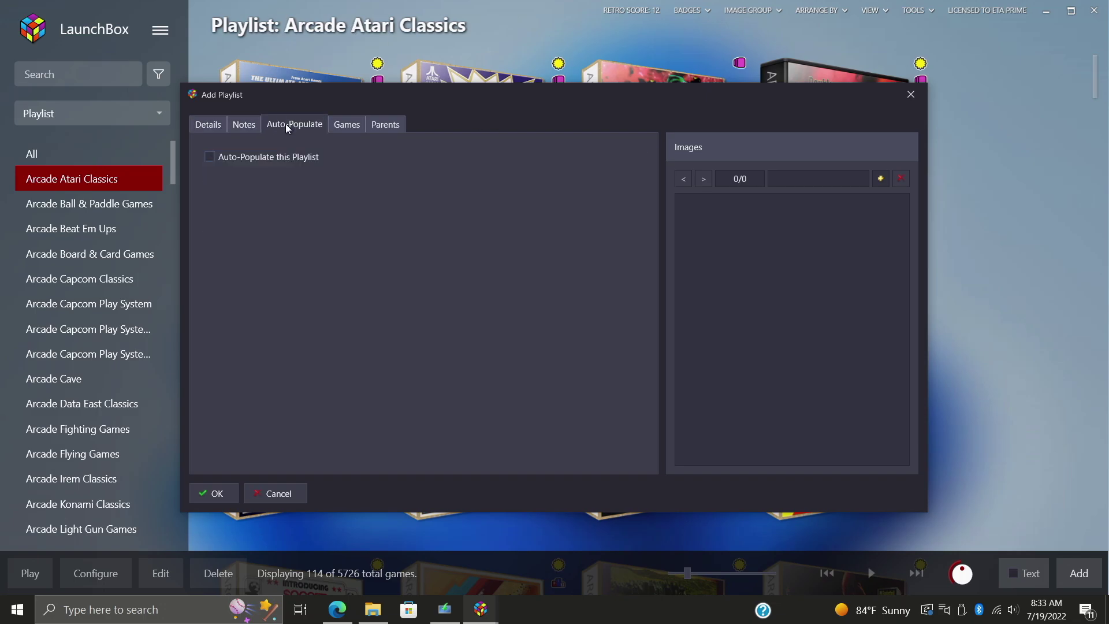
click(210, 157)
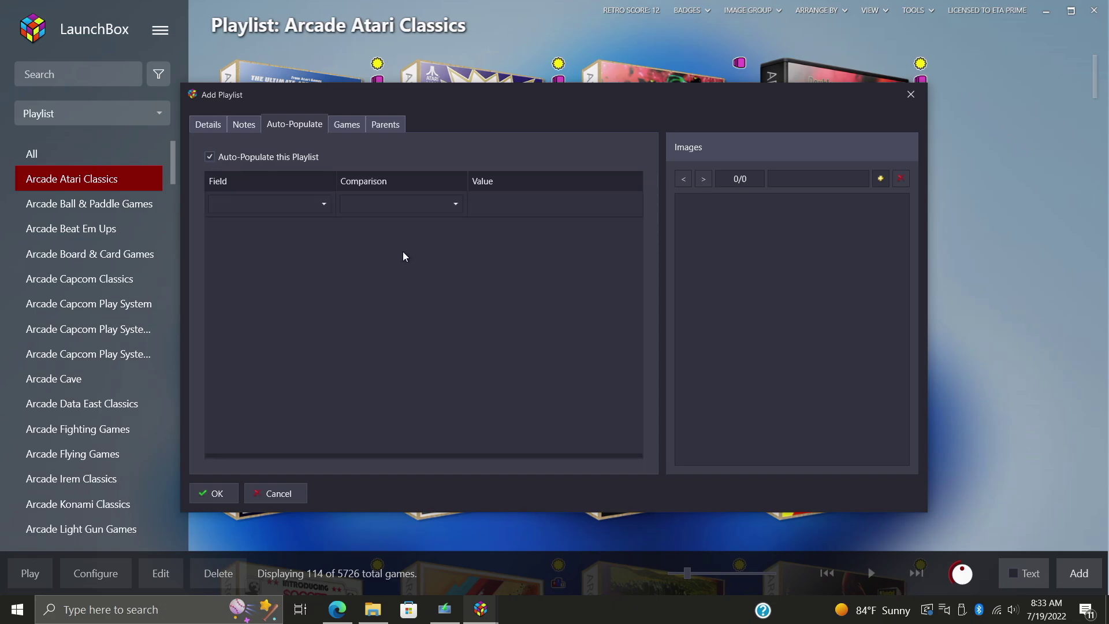
click(323, 205)
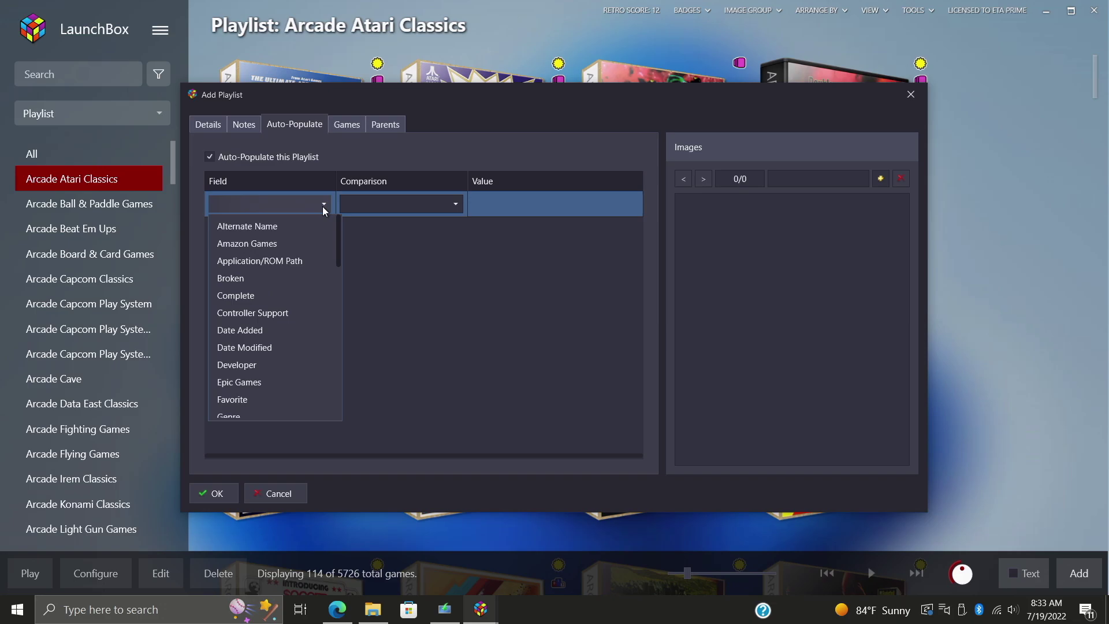
scroll(264, 359, down, 9)
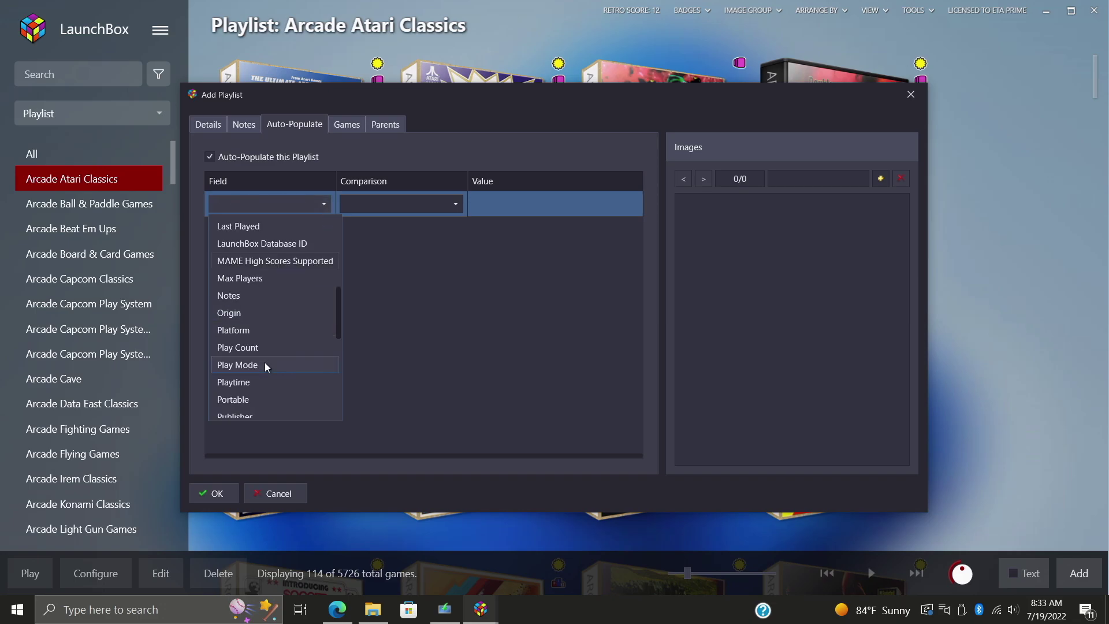
click(254, 349)
click(483, 202)
text(3)
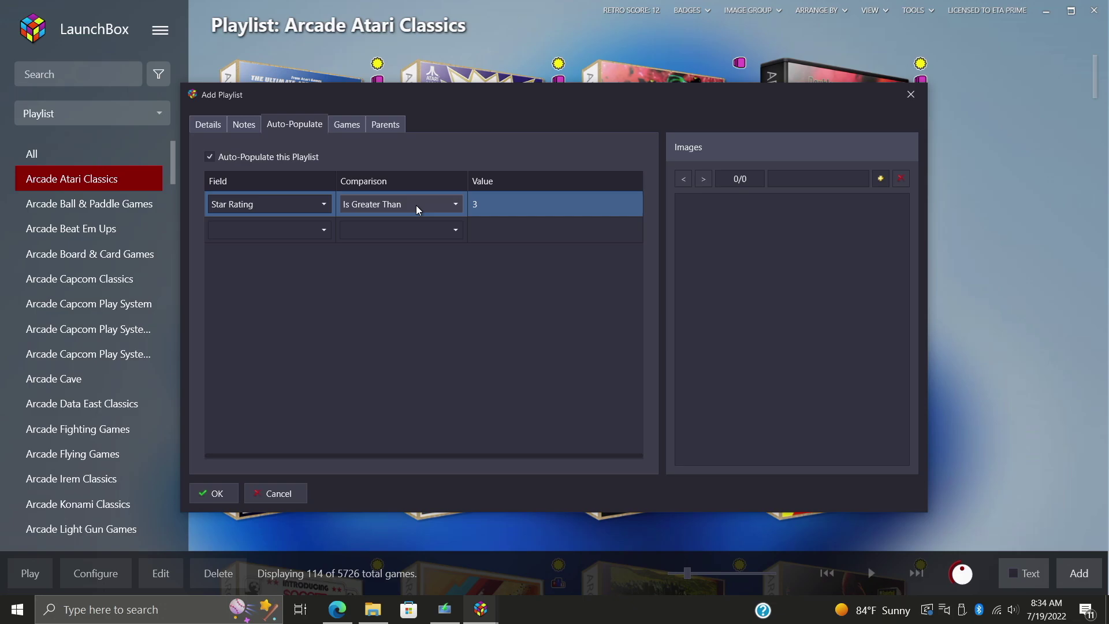
click(476, 205)
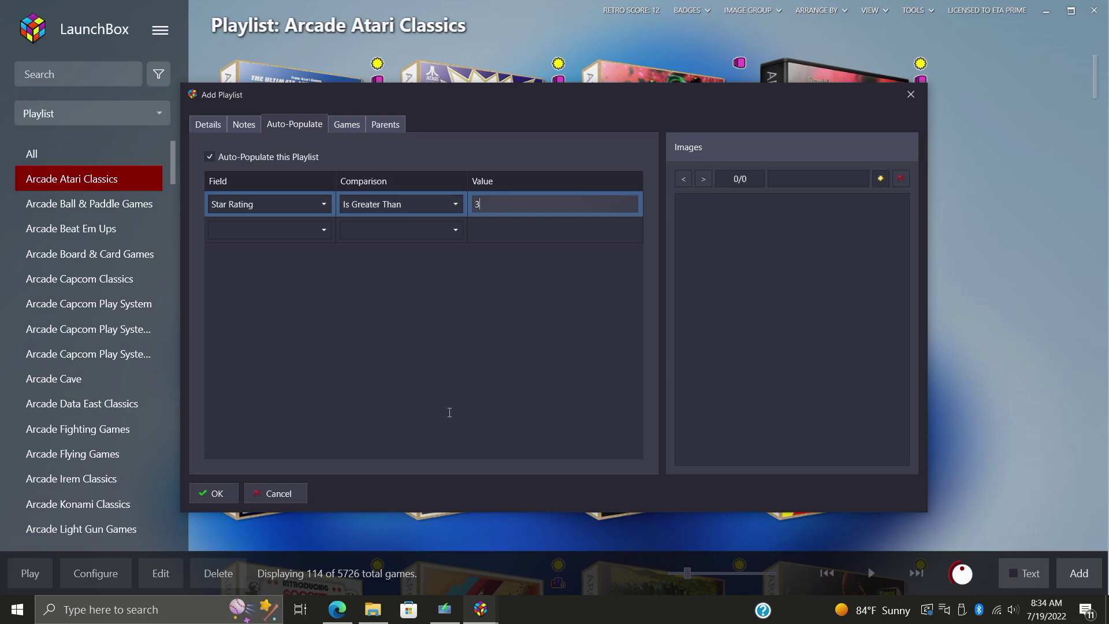
Save the playlist and open Community star ratings, showing 3808 of 5726 games.
click(220, 494)
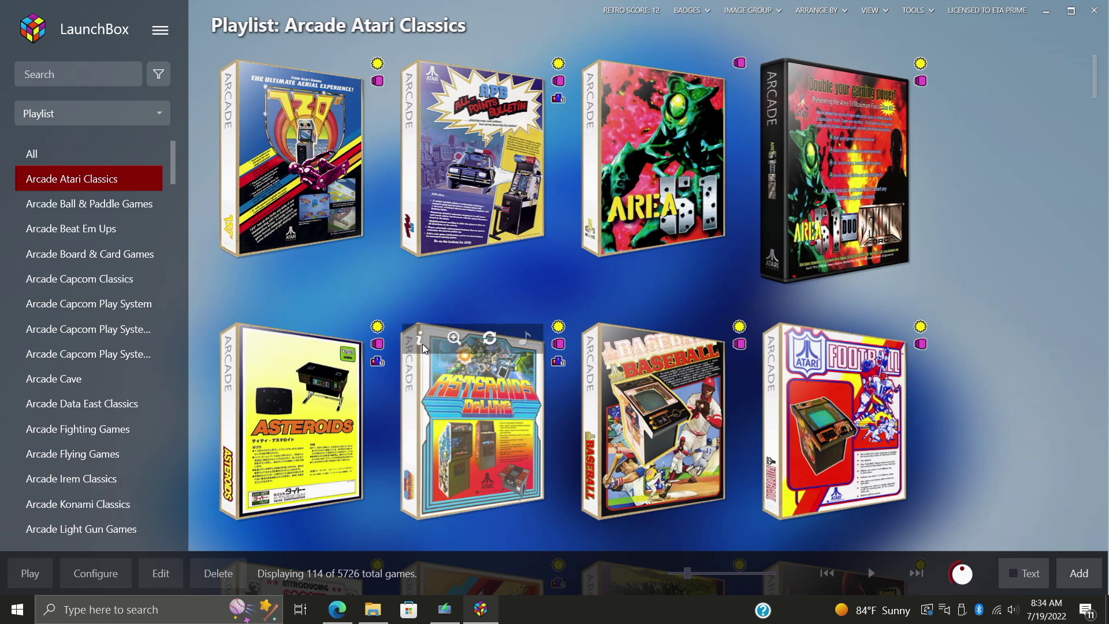
scroll(91, 359, down, 1)
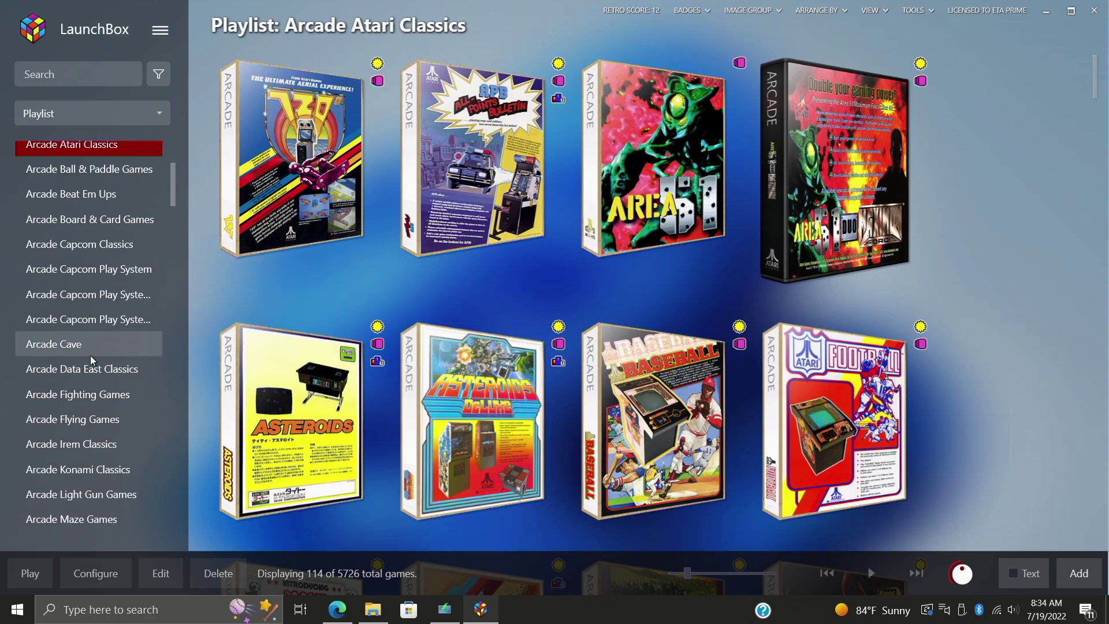
scroll(91, 359, down, 15)
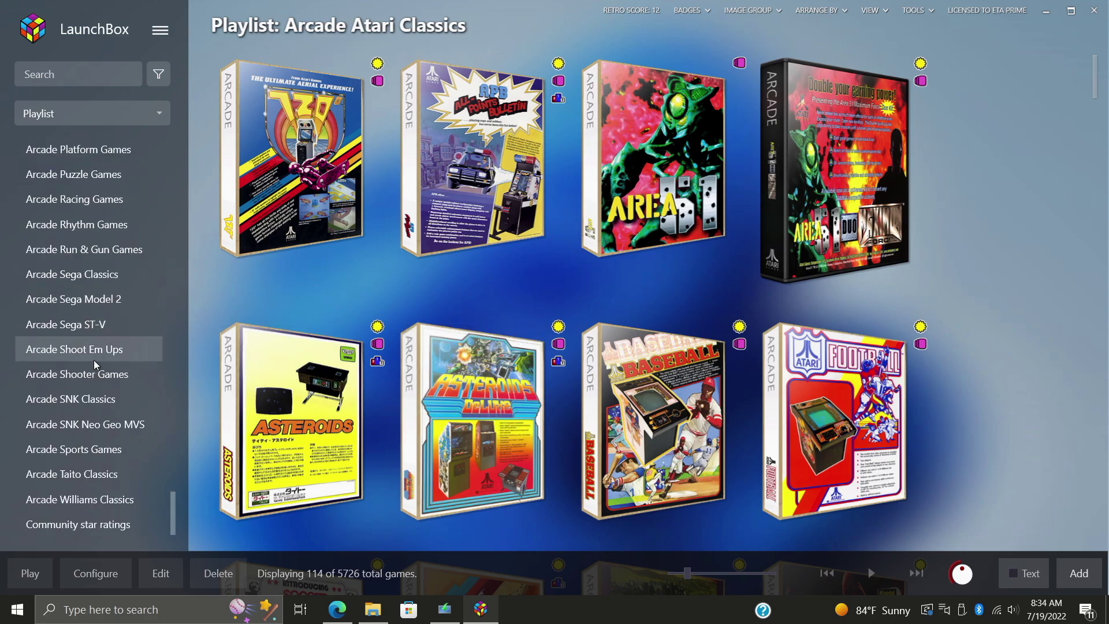
click(120, 528)
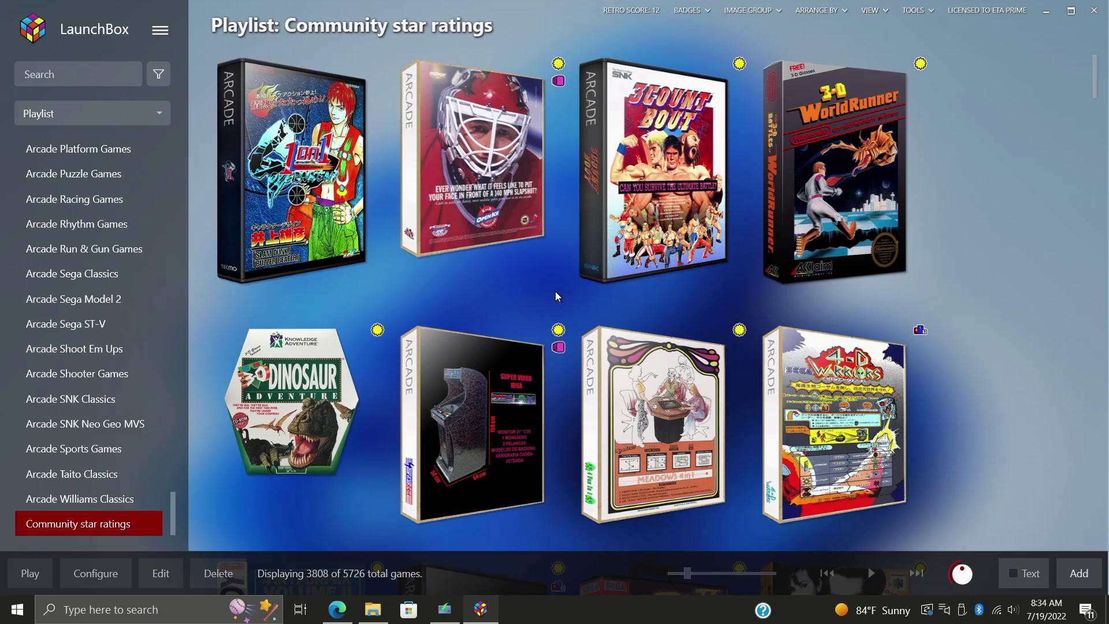
scroll(558, 296, down, 5)
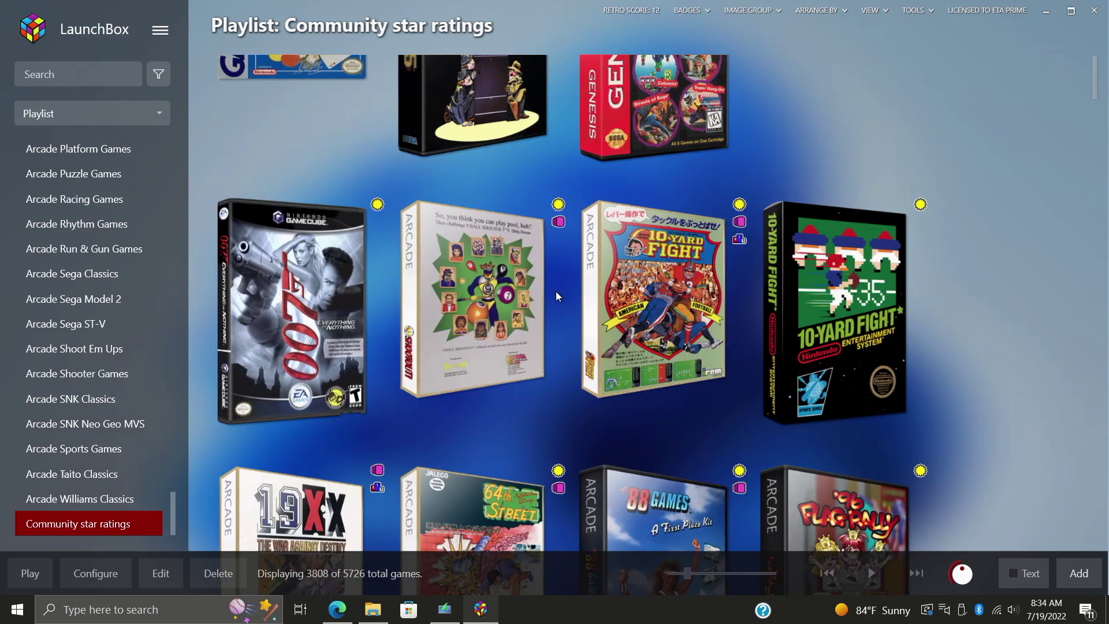
scroll(557, 296, down, 2)
scroll(557, 290, down, 4)
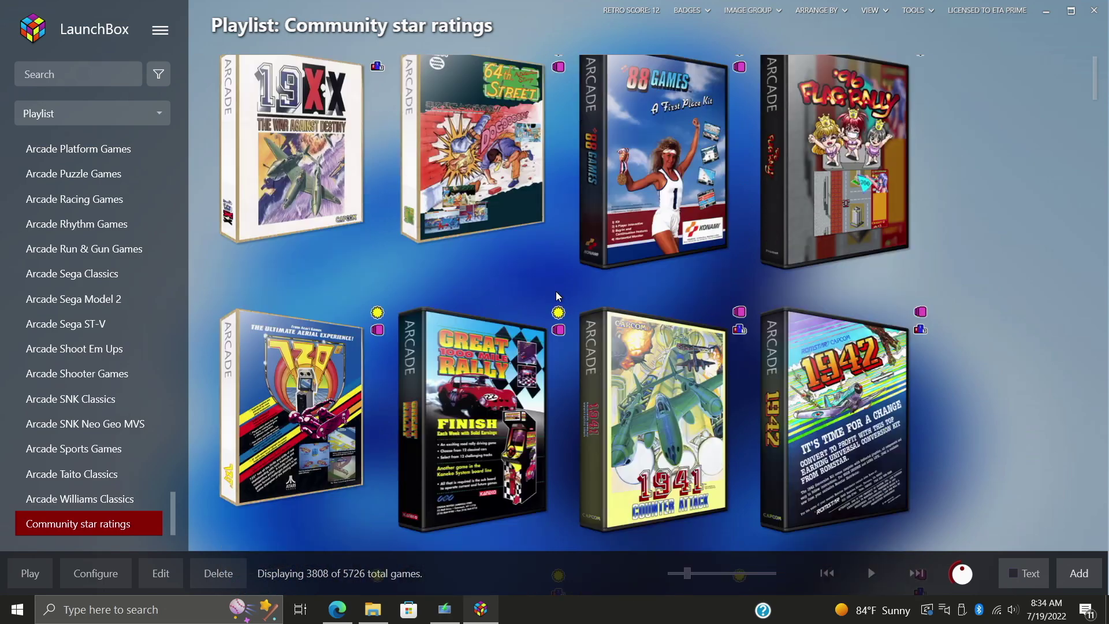
scroll(557, 290, up, 6)
scroll(558, 294, up, 2)
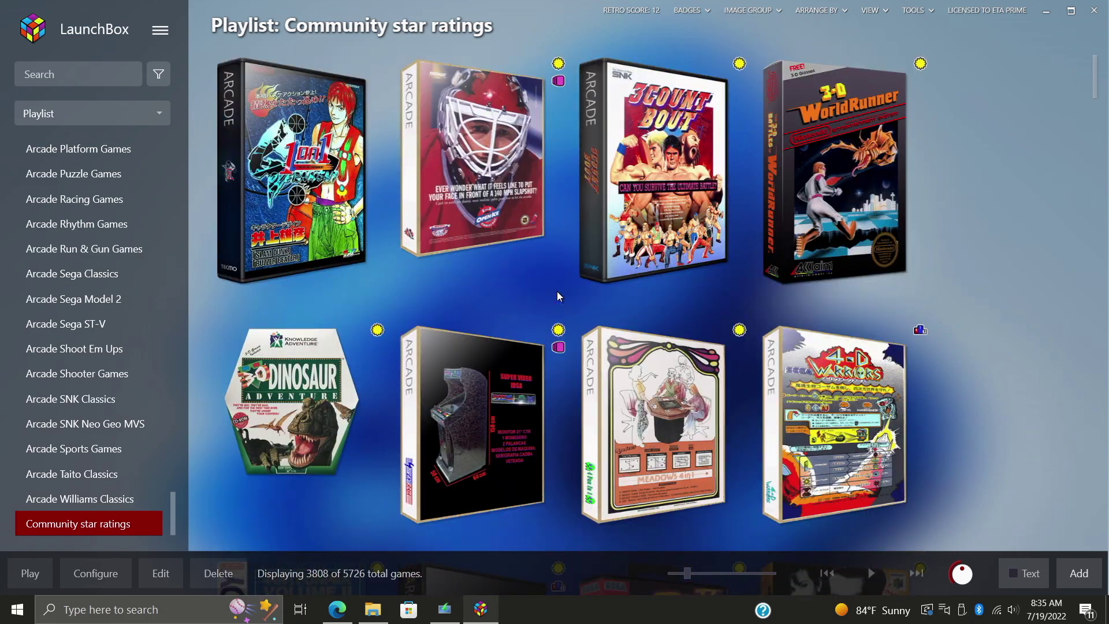
Arrange the Community star ratings playlist by Star Rating into 5 Stars and 4+ Stars groups.
mouse_move(806, 117)
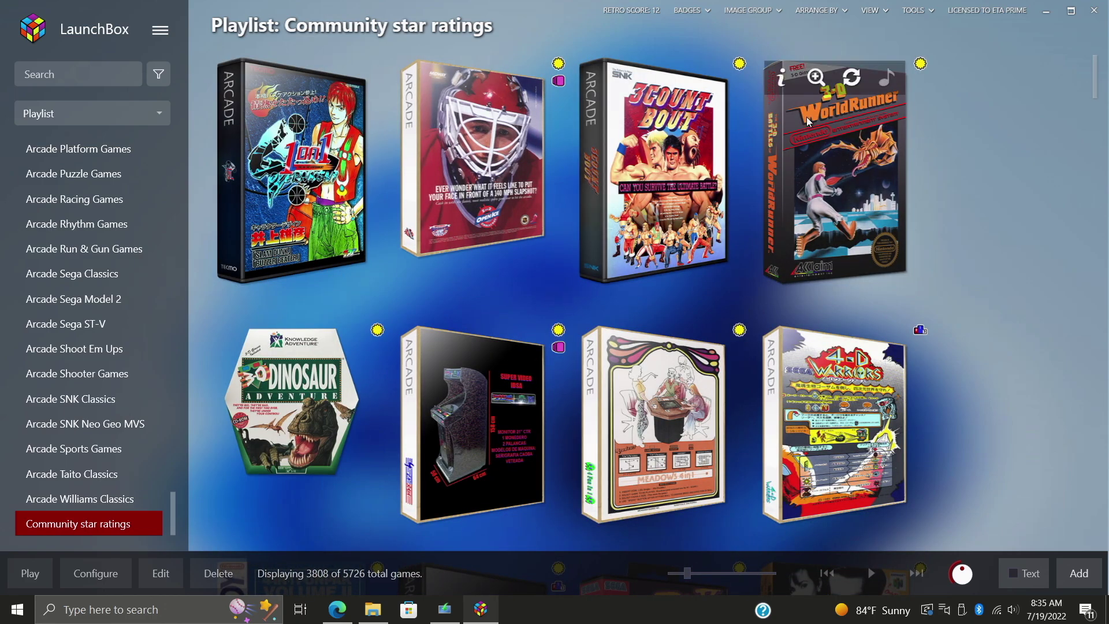
click(819, 11)
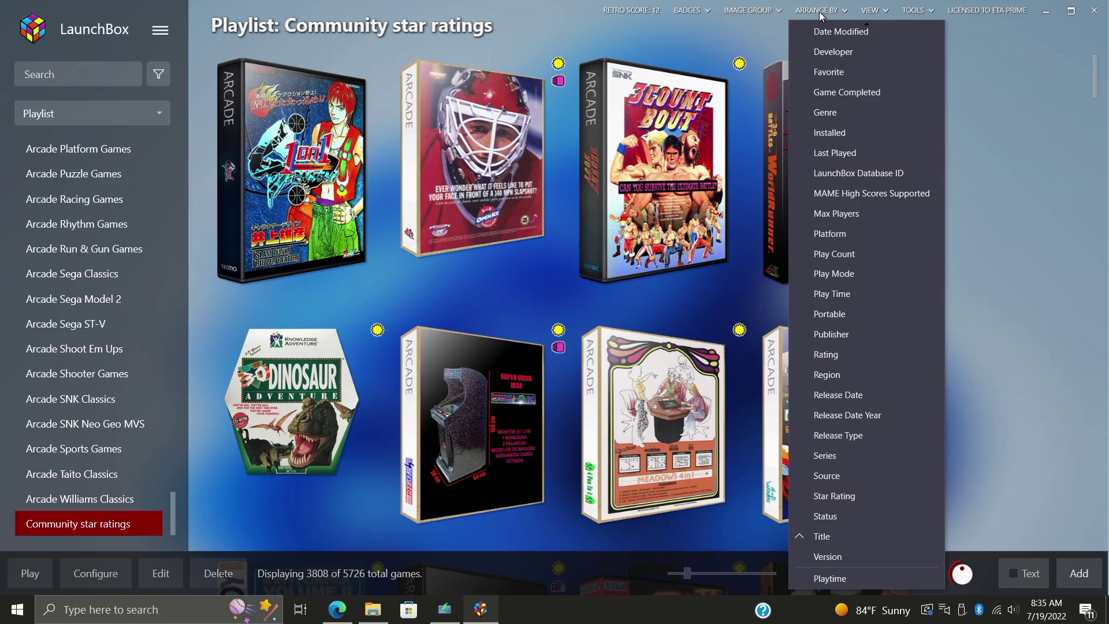
click(855, 515)
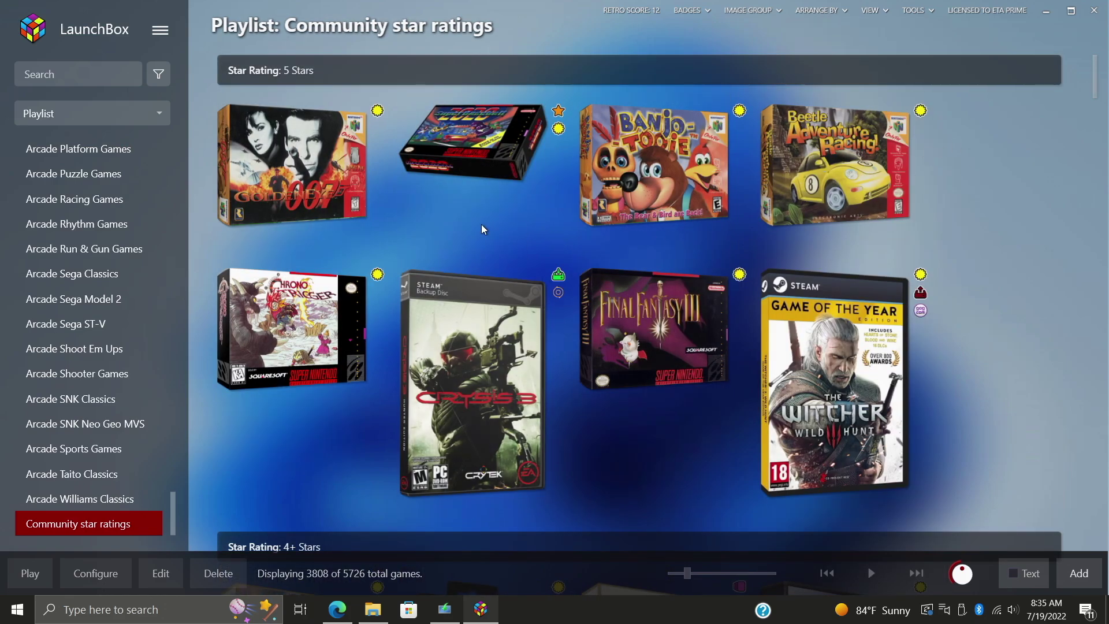
scroll(462, 271, down, 15)
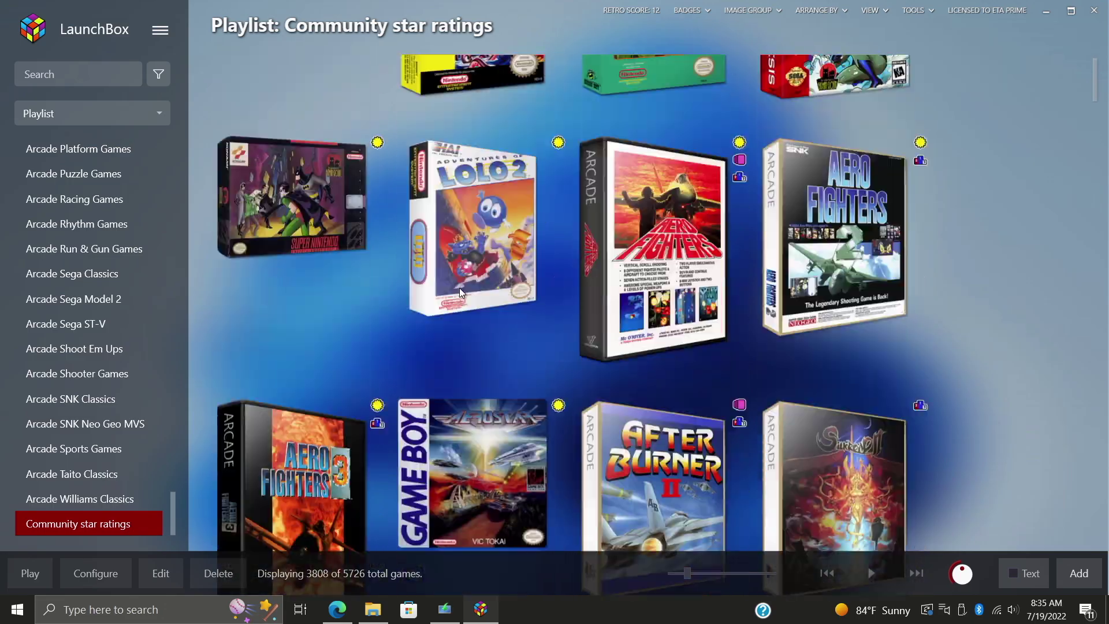
scroll(459, 286, down, 10)
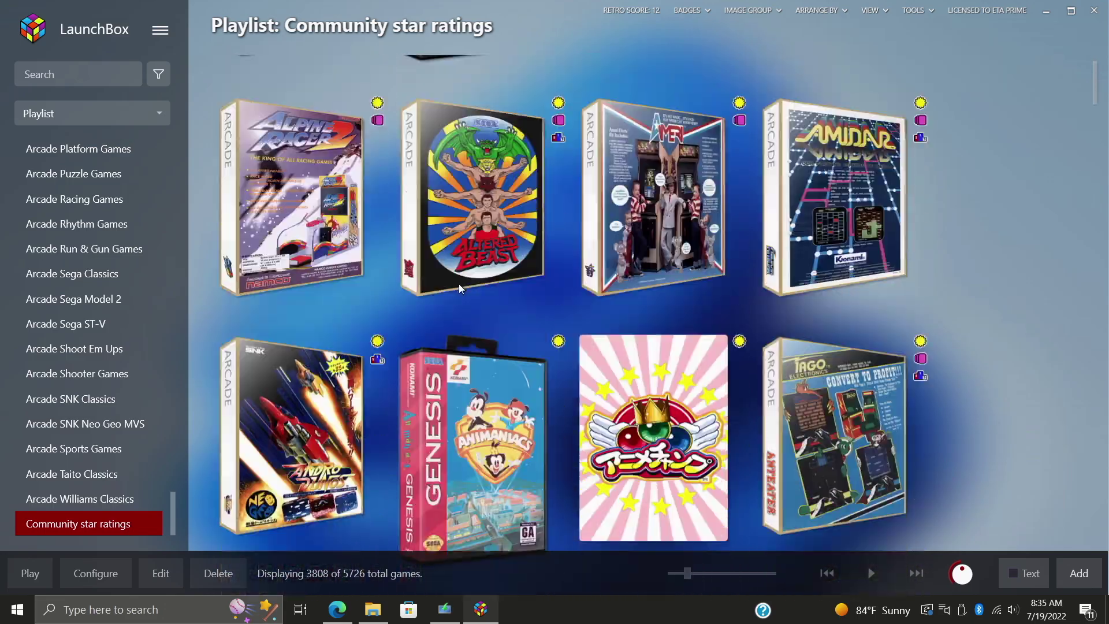
scroll(459, 284, down, 10)
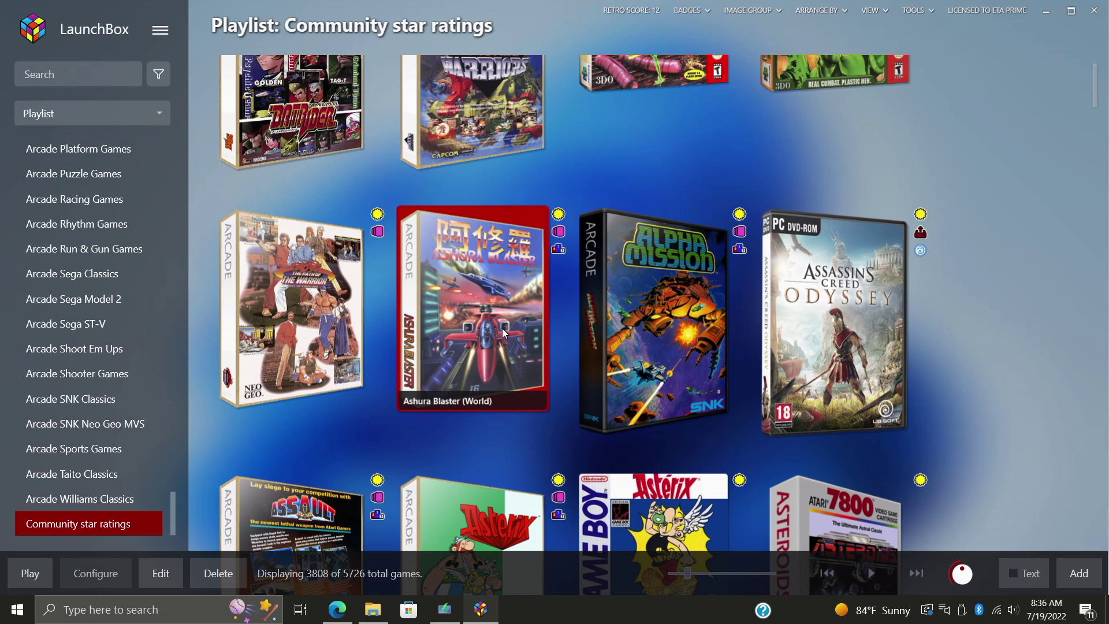
Show the game details panel beside the playlist covers.
click(880, 9)
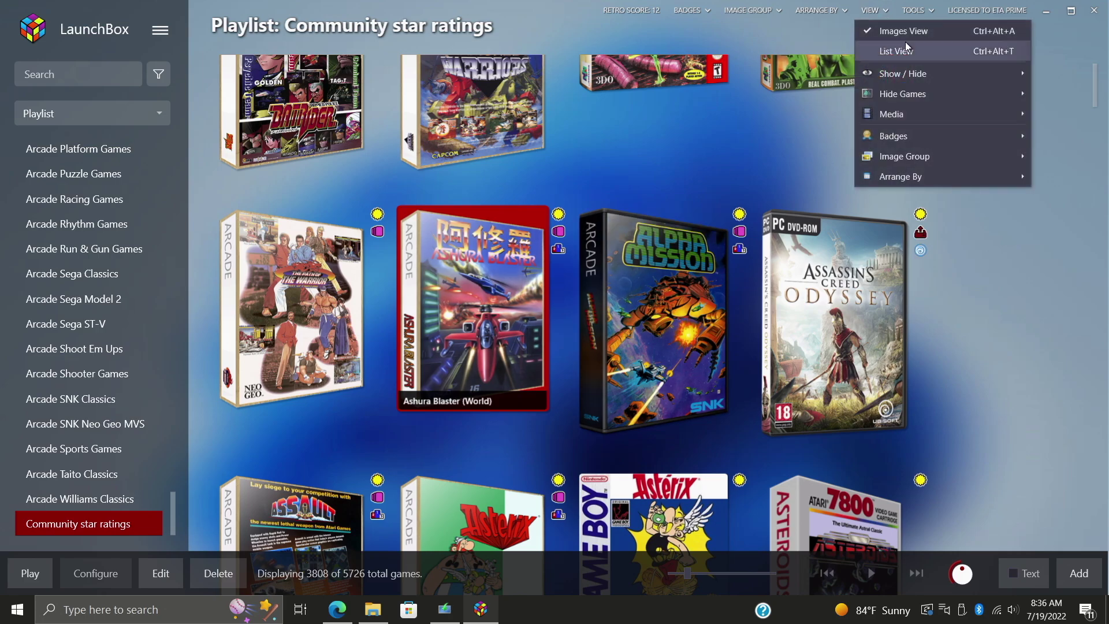
mouse_move(929, 78)
click(743, 126)
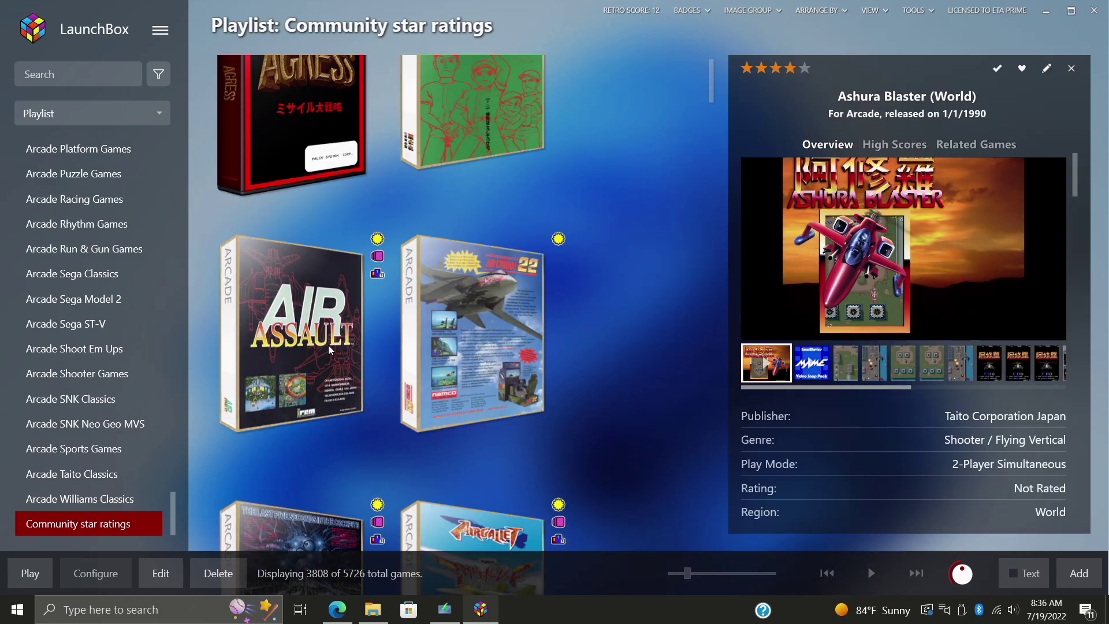
View the details of Arkanoid (USA), then Assassin's Creed: Odyssey.
scroll(404, 363, down, 5)
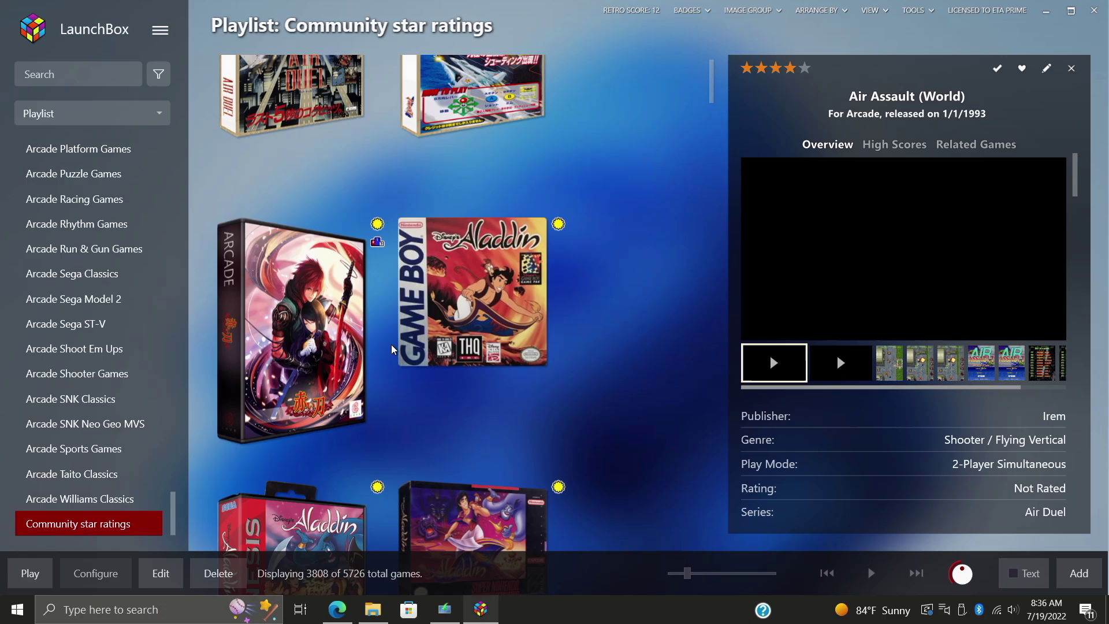
scroll(404, 362, down, 8)
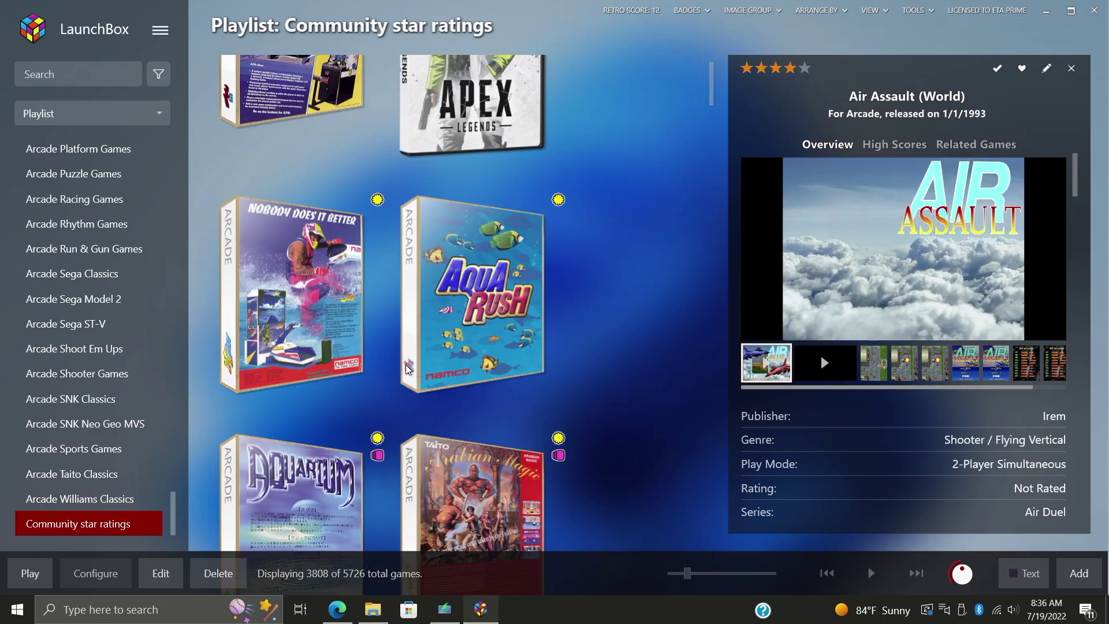
click(540, 370)
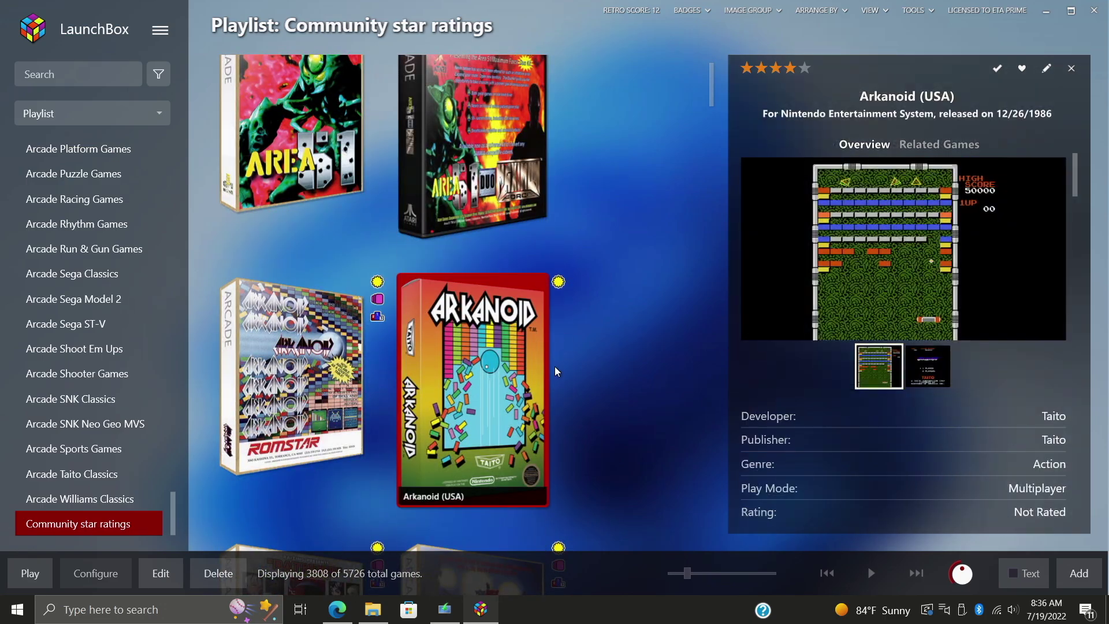
scroll(437, 399, down, 3)
click(464, 388)
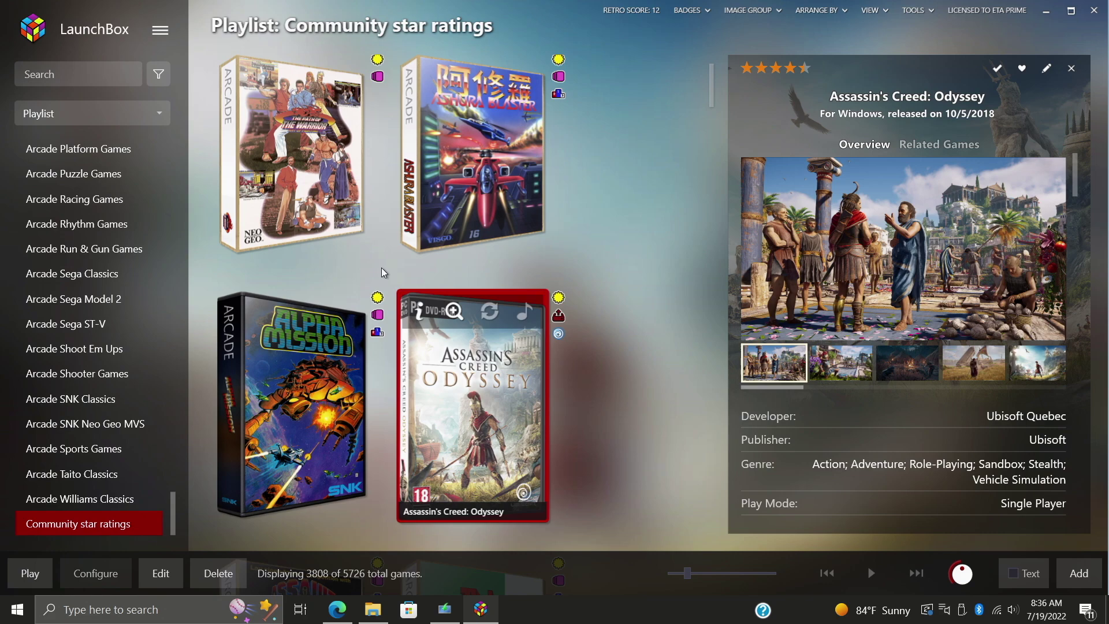
Launch Big Box and move down the platform list toward Super Nintendo.
click(161, 32)
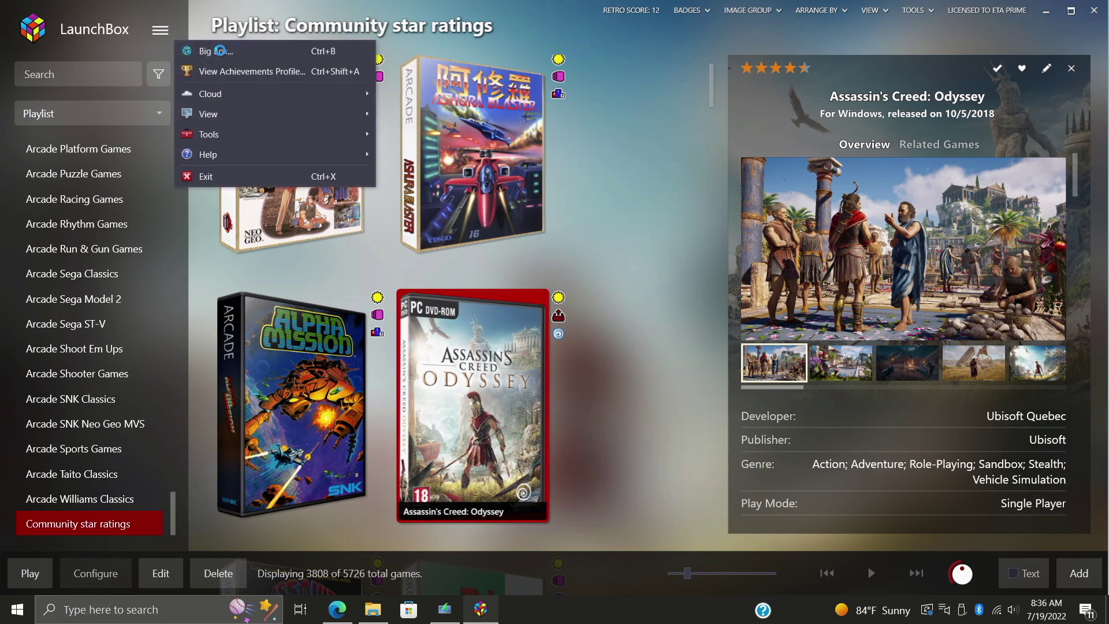
click(199, 51)
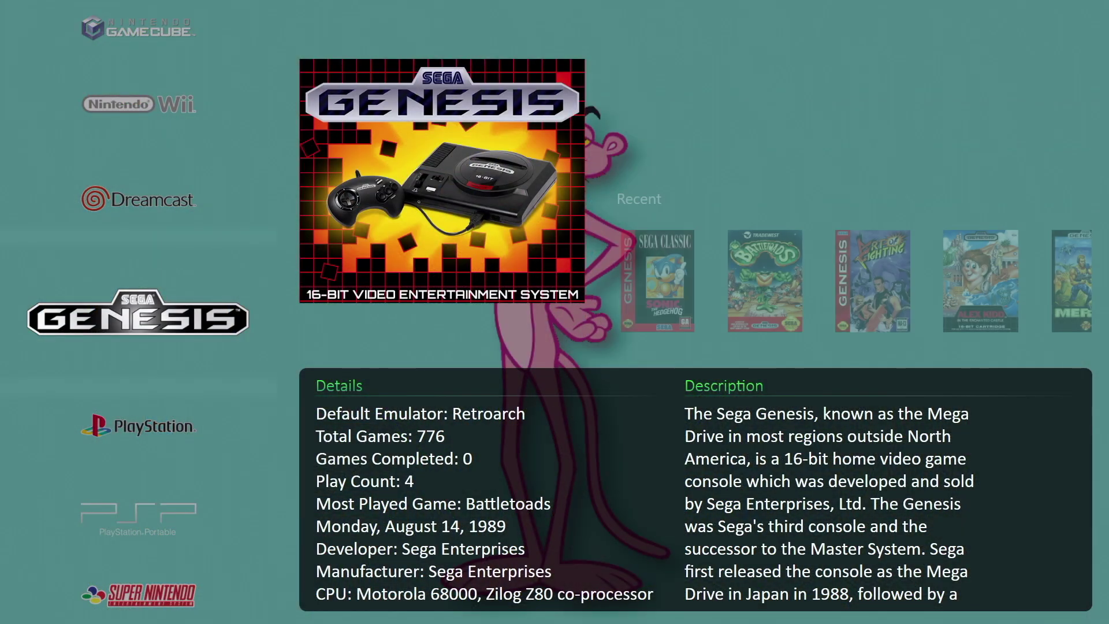
key(Down)
key(Down)
key(Down)
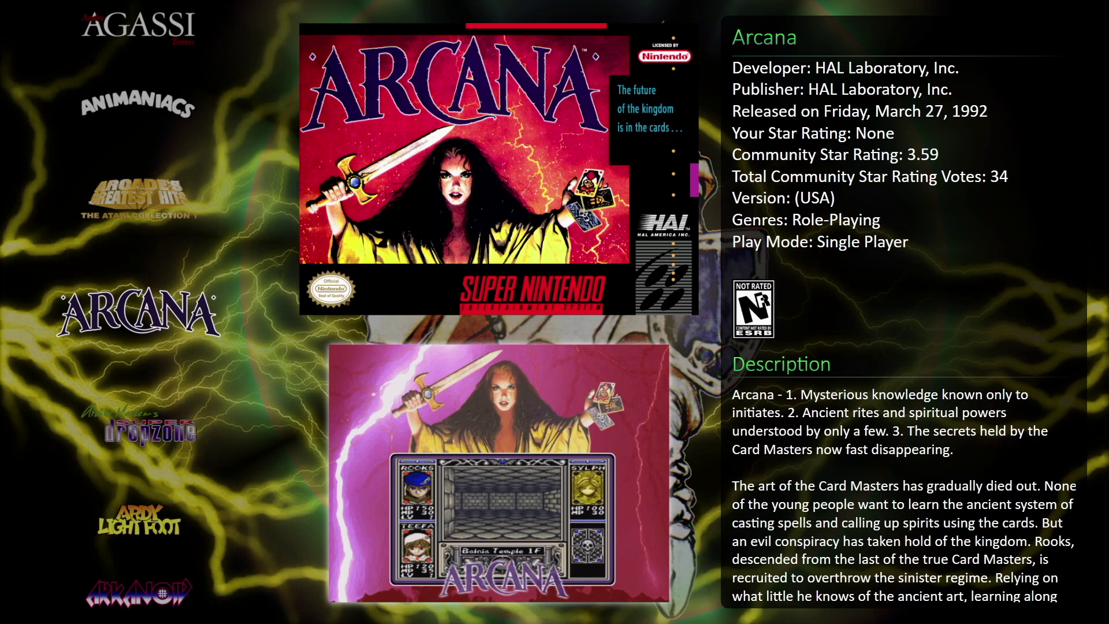
Open the Big Box filter and set its field to Star Rating.
key(f)
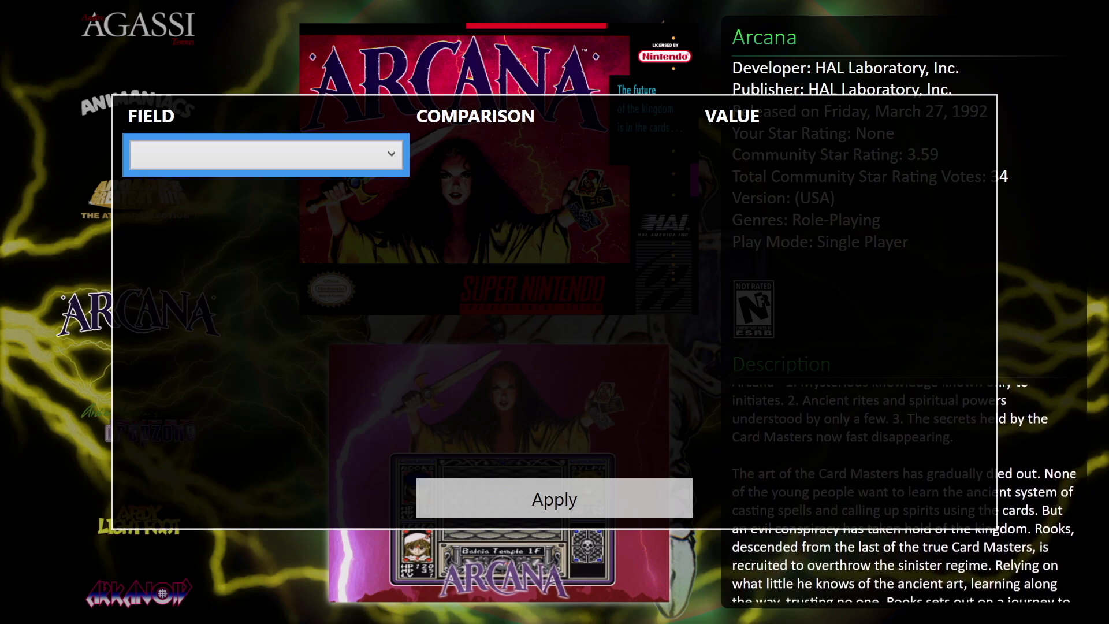
key(Return)
key(Down)
key(Down)
key(Down)
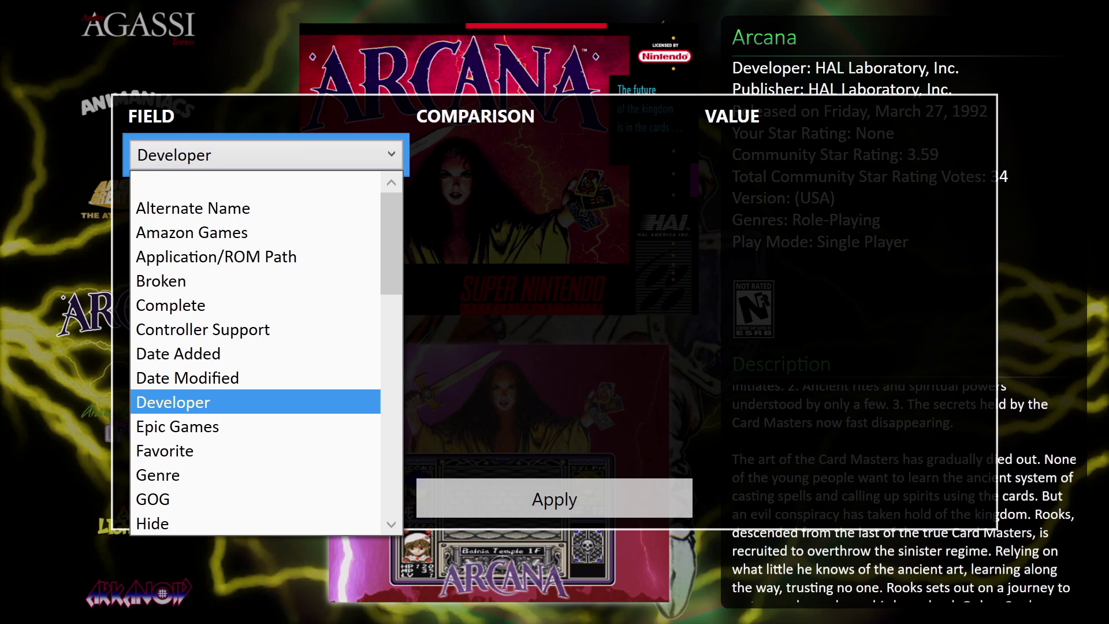
key(Down)
key(Down)
key(Down)
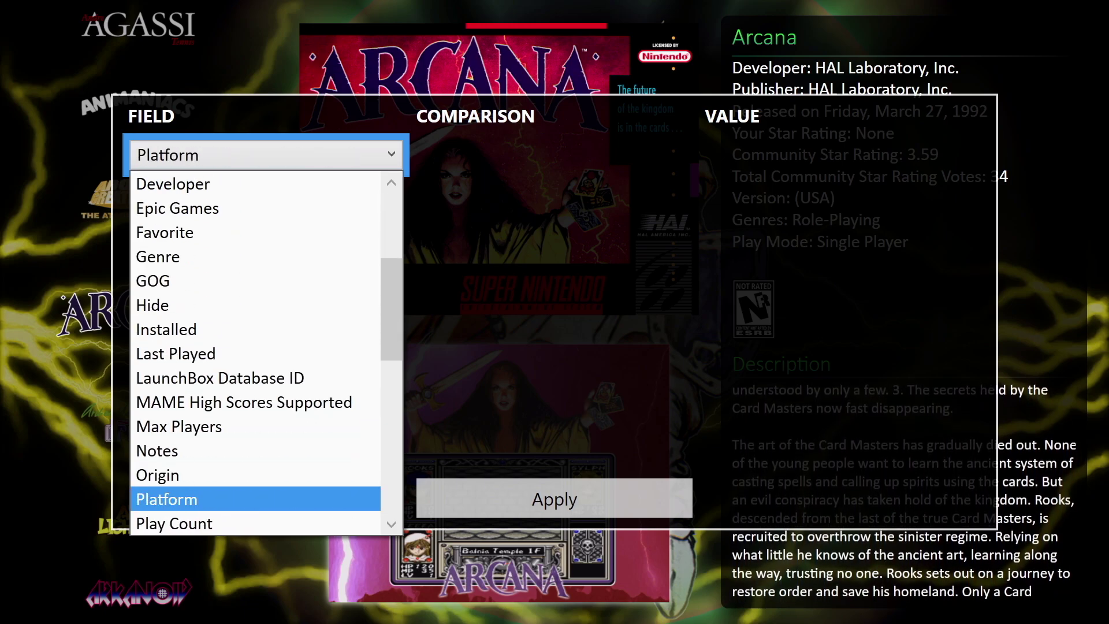
key(Down)
key(Down)
key(Down)
key(Down)
key(Down)
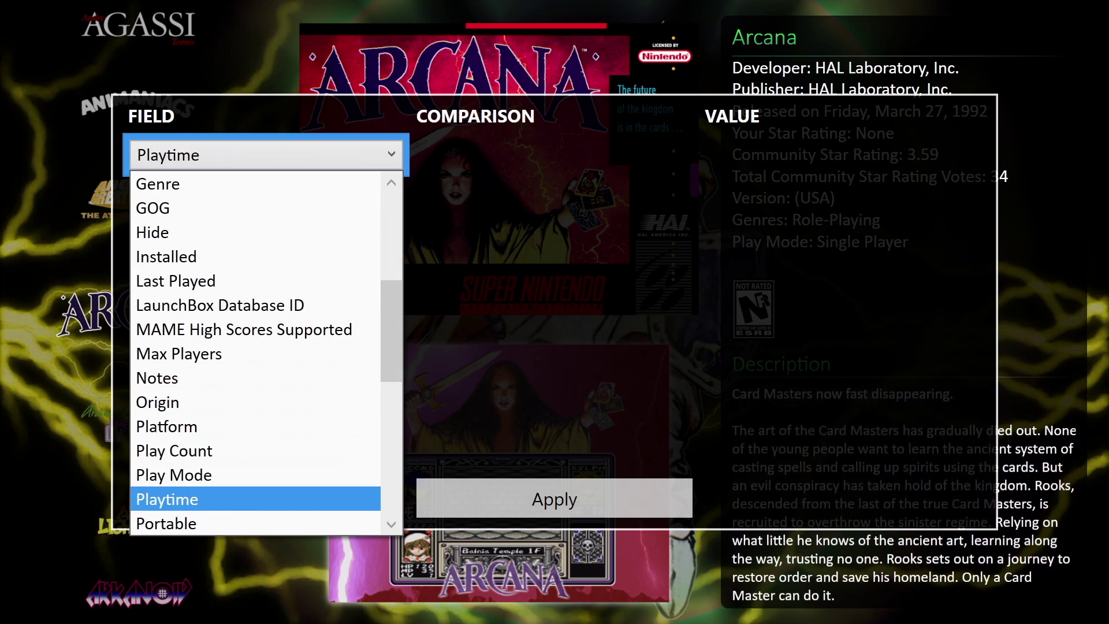
key(Down)
key(Down)
key(Down)
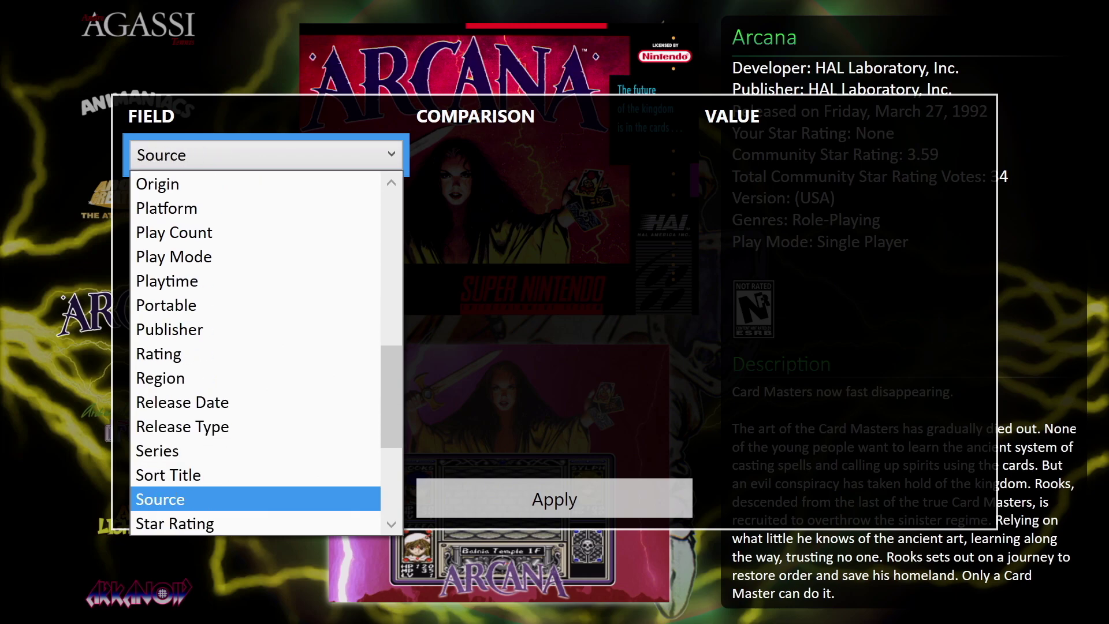
key(Down)
key(Return)
key(Tab)
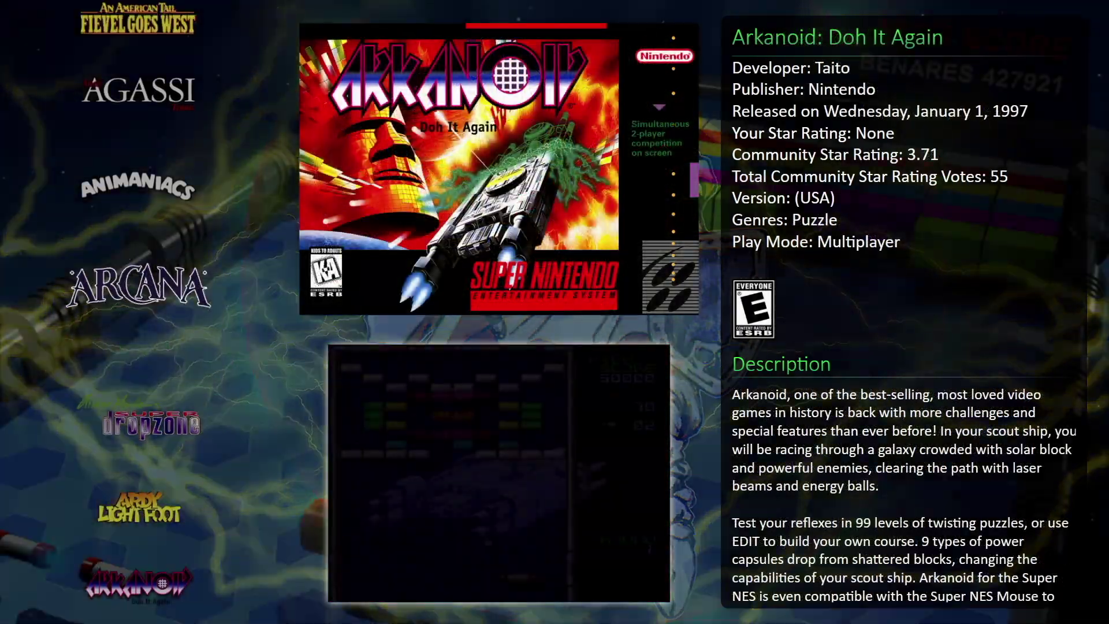
View Alien Vs Predator's star ratings, then back out to the Super Nintendo platform view.
key(Up)
key(Up)
key(Up)
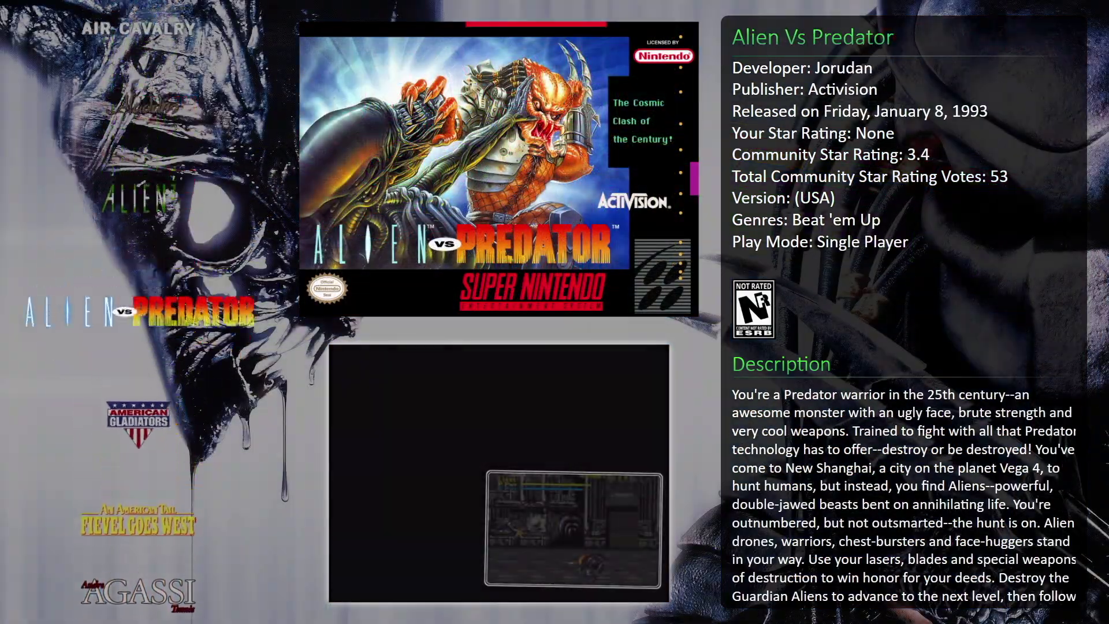
key(Return)
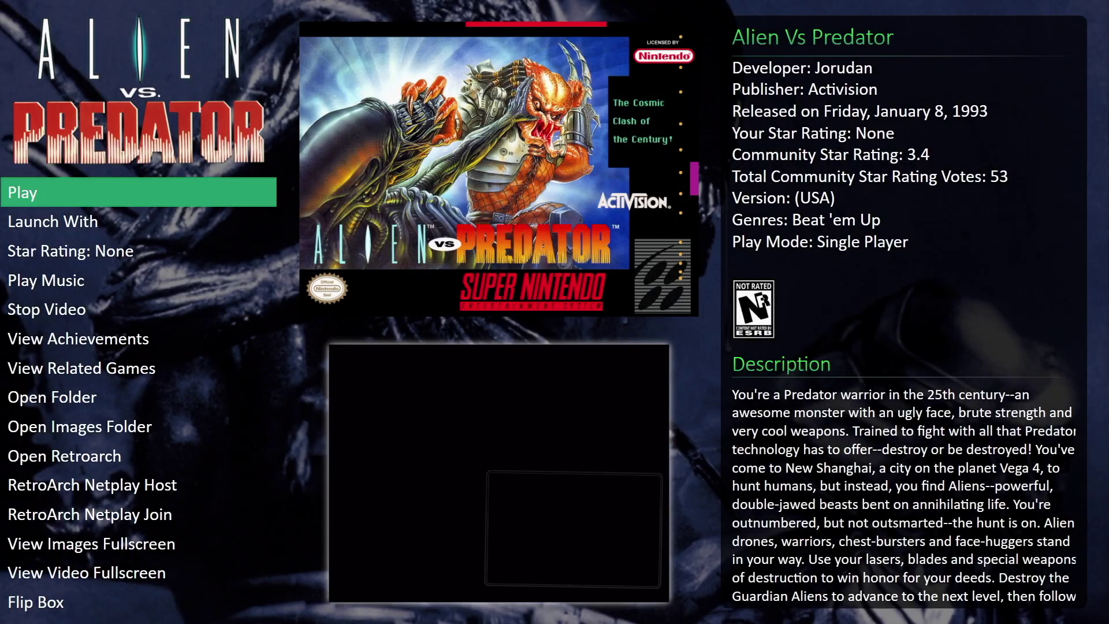
key(Down)
key(Down)
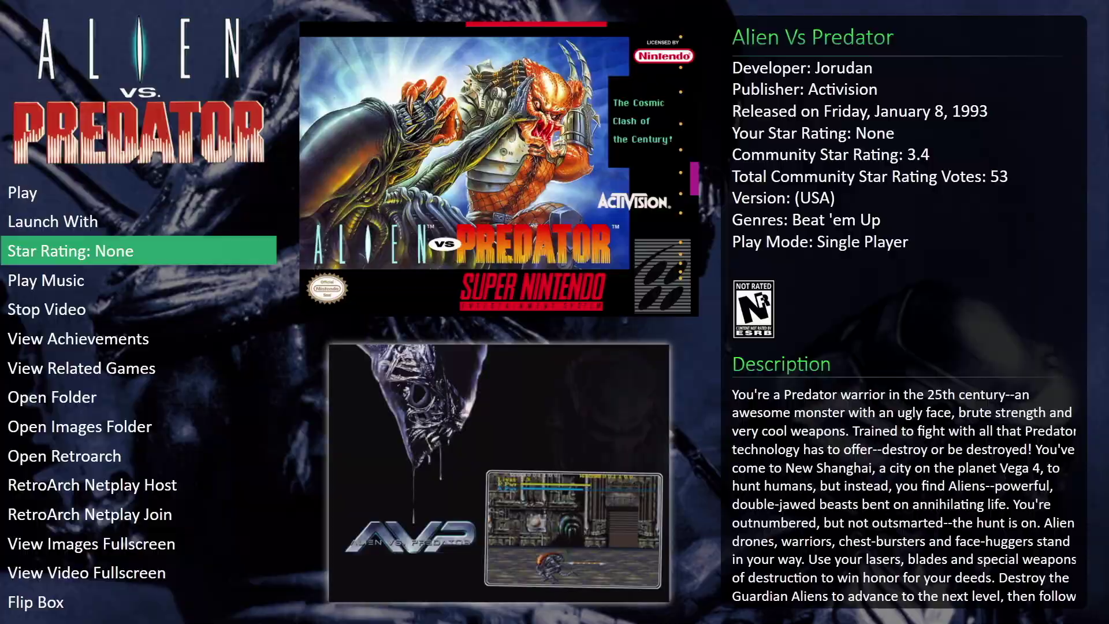
key(Return)
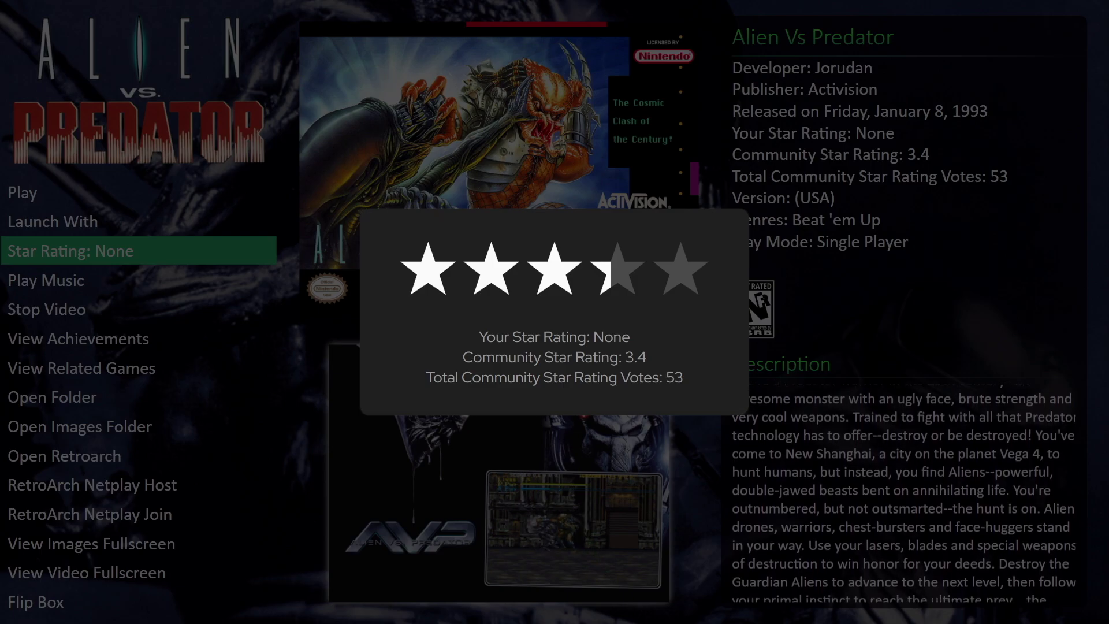
key(Escape)
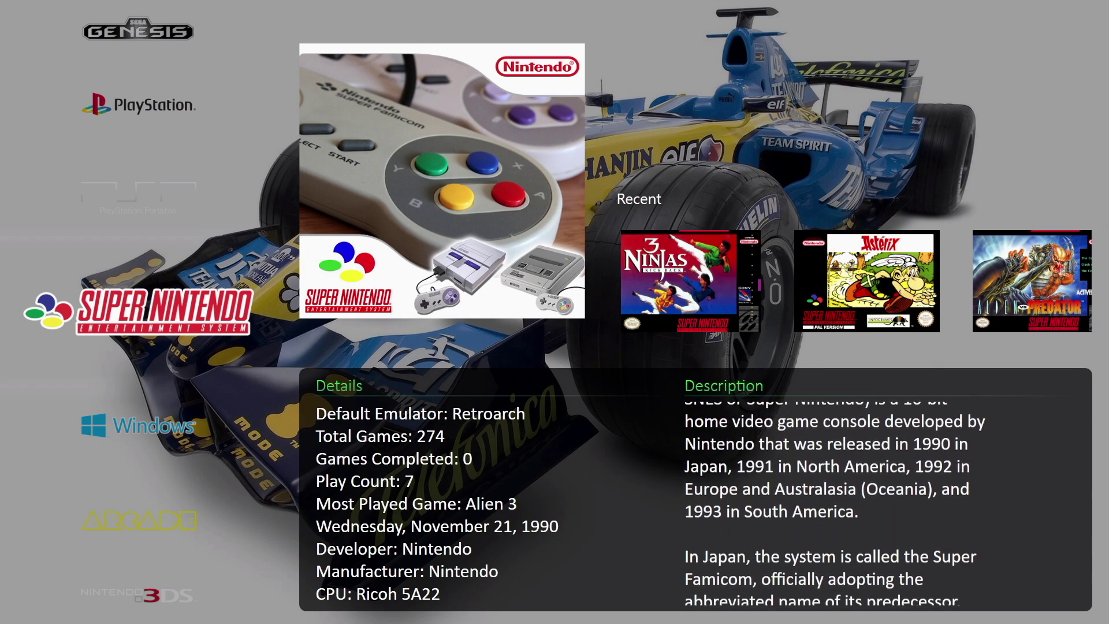
Enter the Community star ratings playlist and open 10-Yard Fight's game options.
key(Escape)
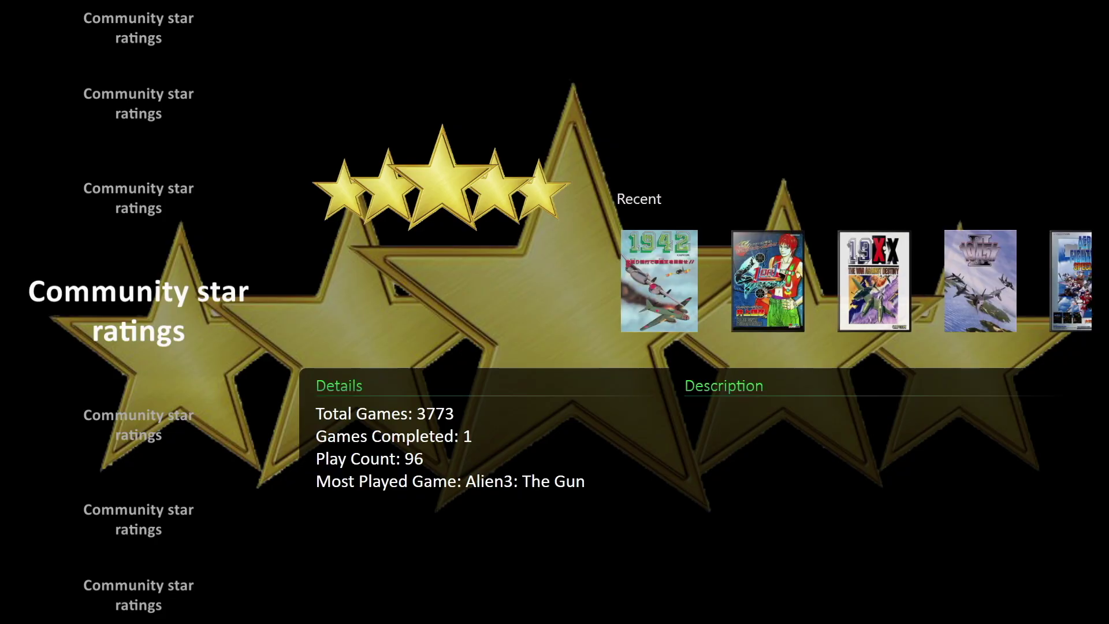
key(Return)
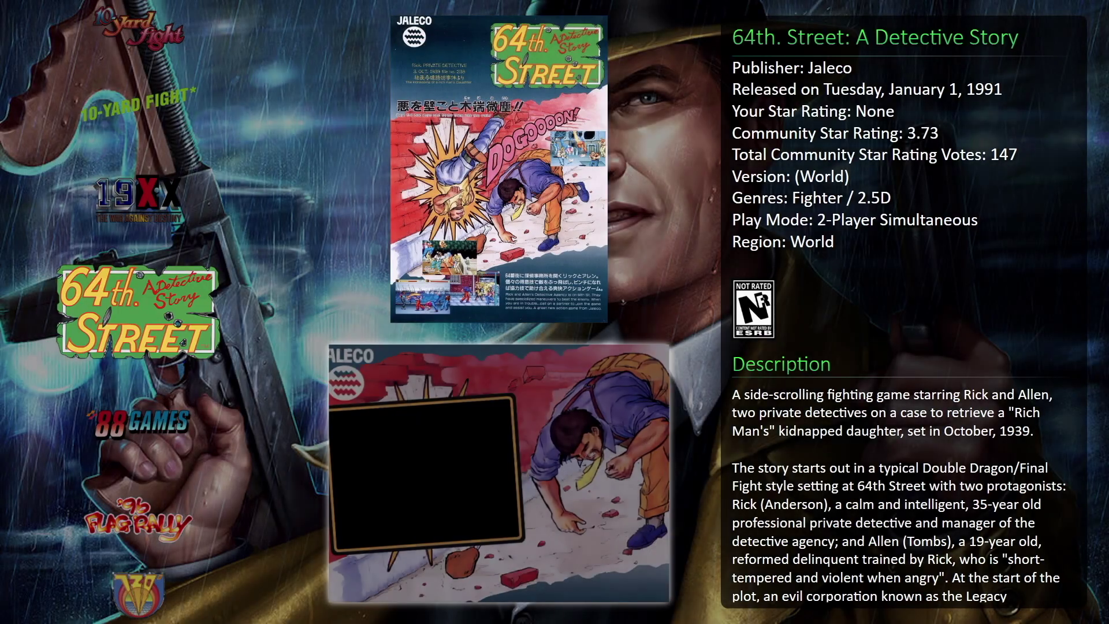
key(Up)
key(Up)
key(Up)
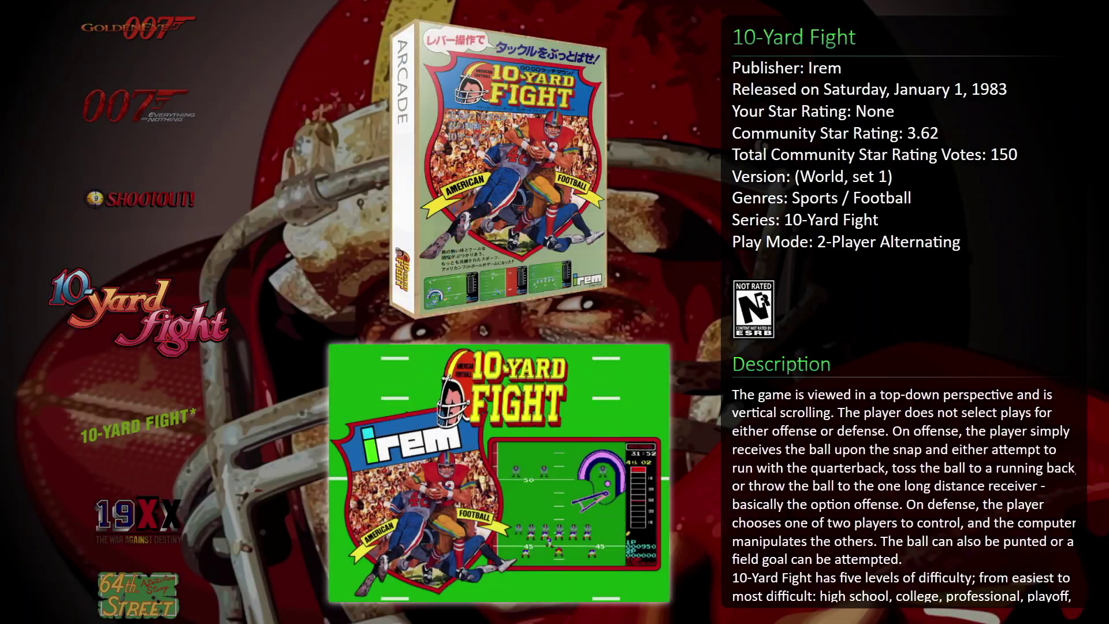
key(Return)
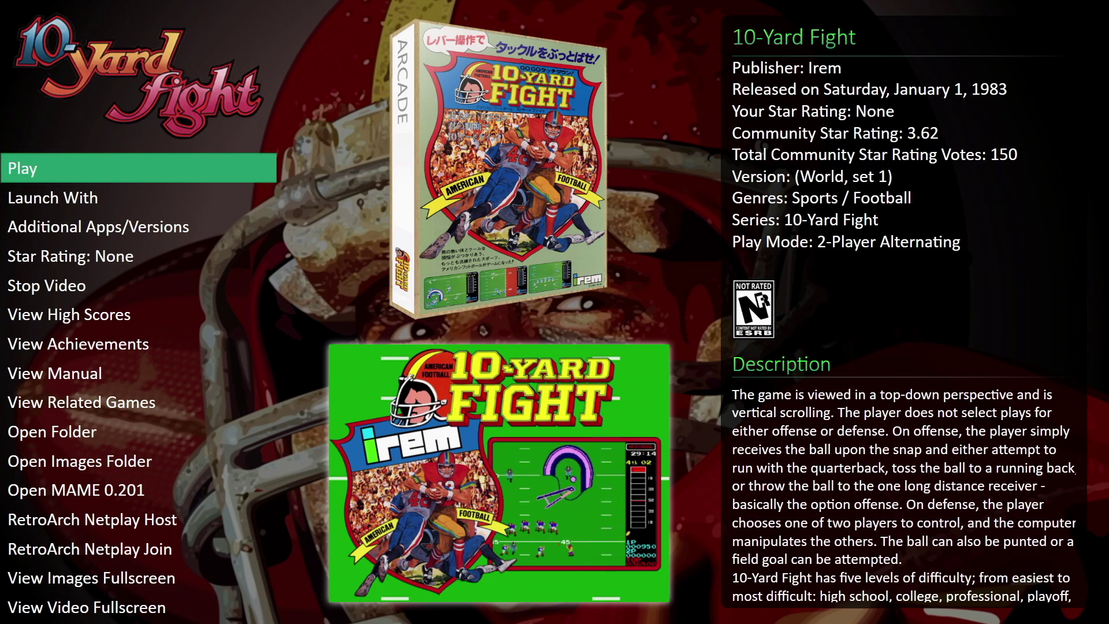
Show 10-Yard Fight's star rating: personal None, community 3.62 from 150 votes.
key(Down)
key(Down)
key(Down)
key(Return)
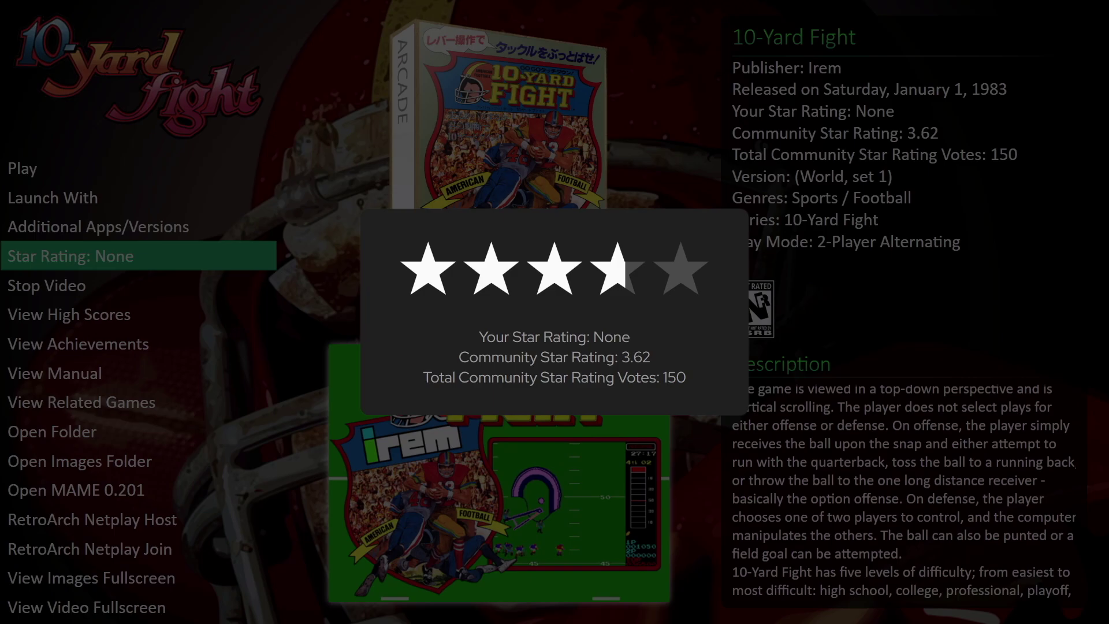